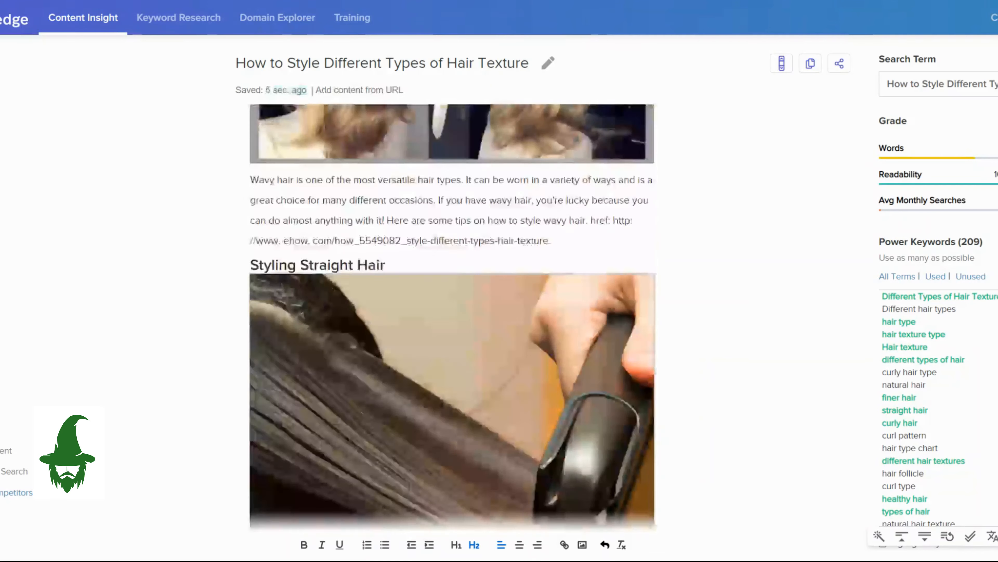
scroll(452, 314, "up", 8)
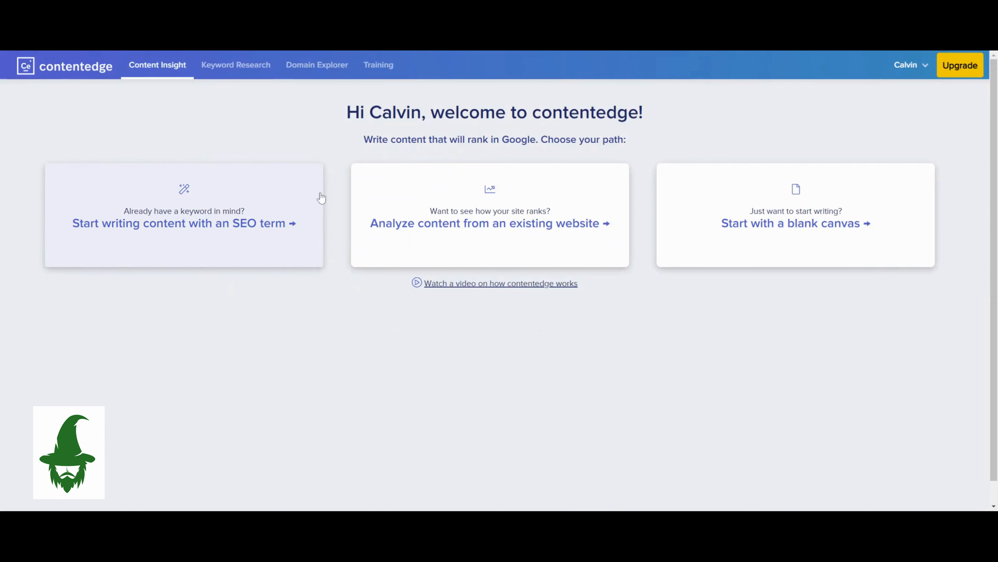
left_click(245, 69)
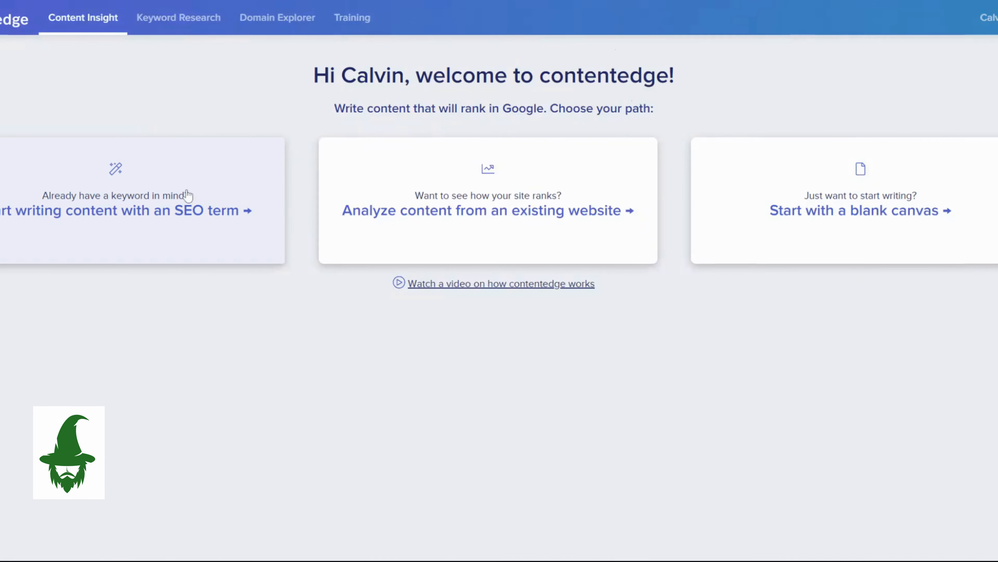
Start a new document for the SEO term "How to Style Different Types of Hair Texture" in English for United States (google.com).
left_click(188, 195)
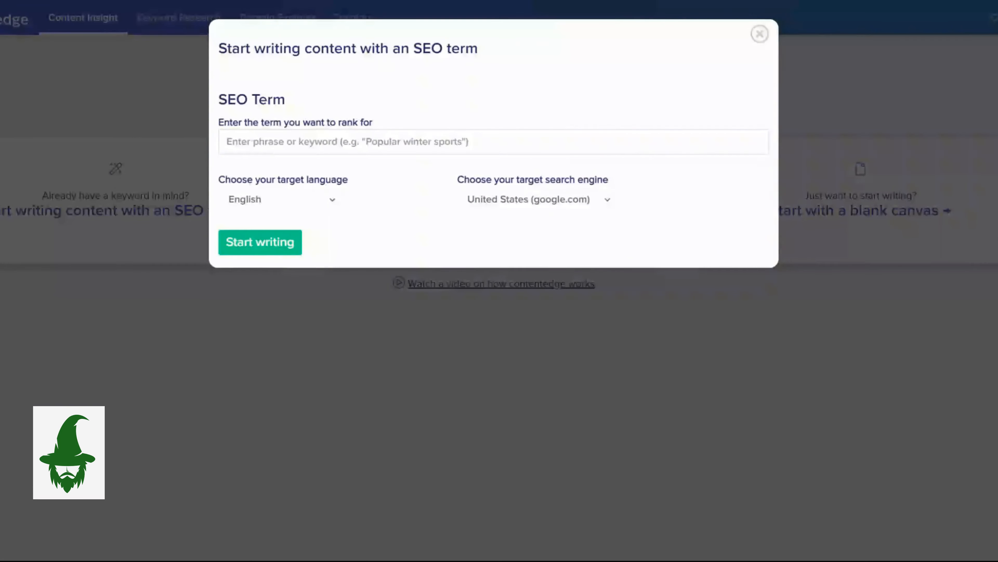
type("How to Style Different Types of Hair Texture")
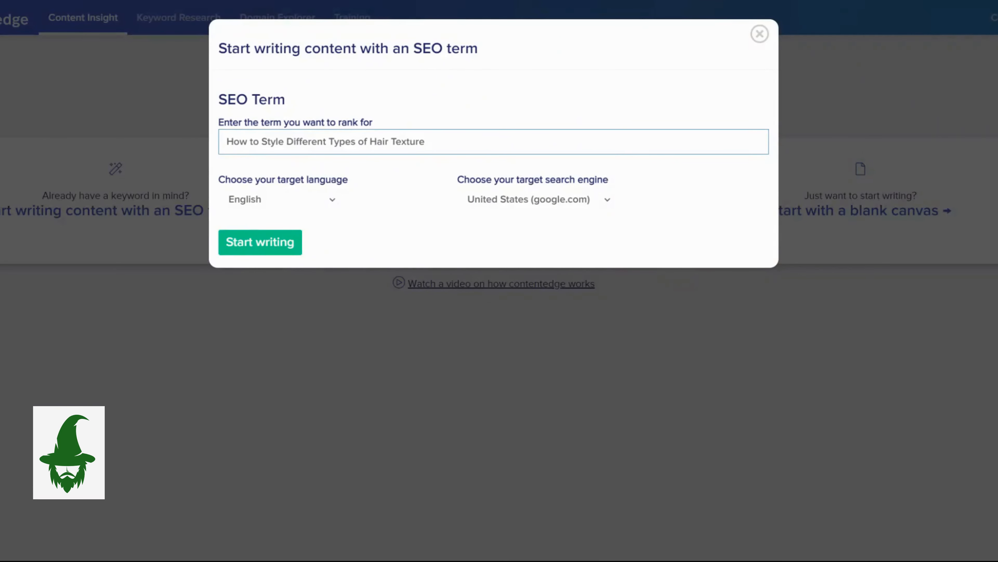
left_click(281, 247)
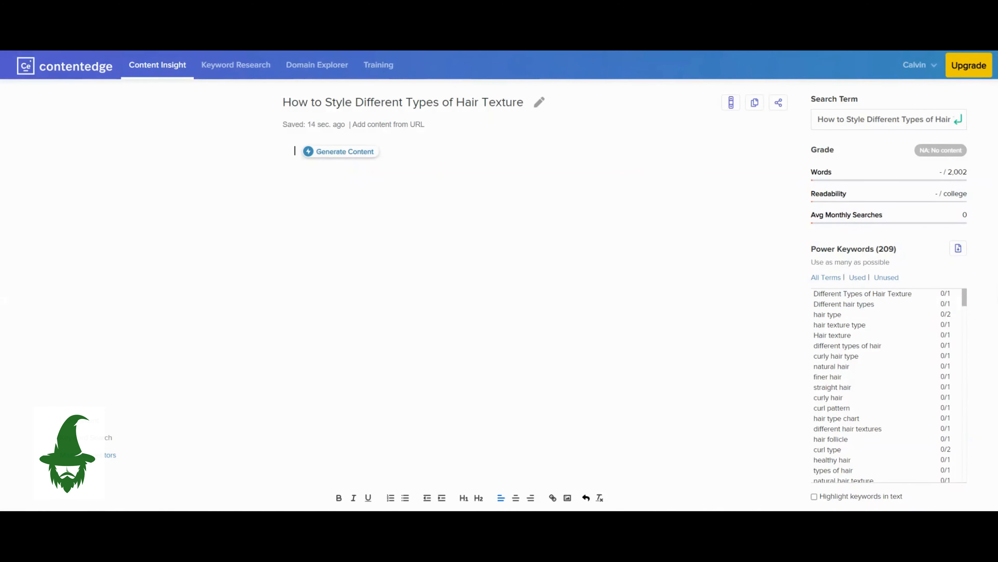
Look through the Power Keywords suggested for the hair texture search term and their recommended usage counts.
scroll(902, 307, "down", 3)
scroll(902, 308, "down", 4)
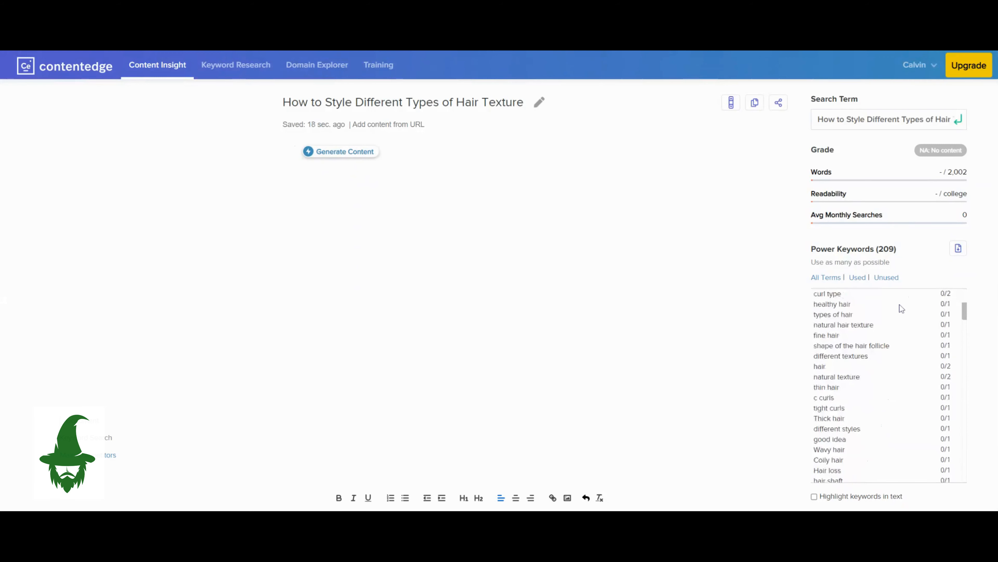
scroll(903, 309, "down", 6)
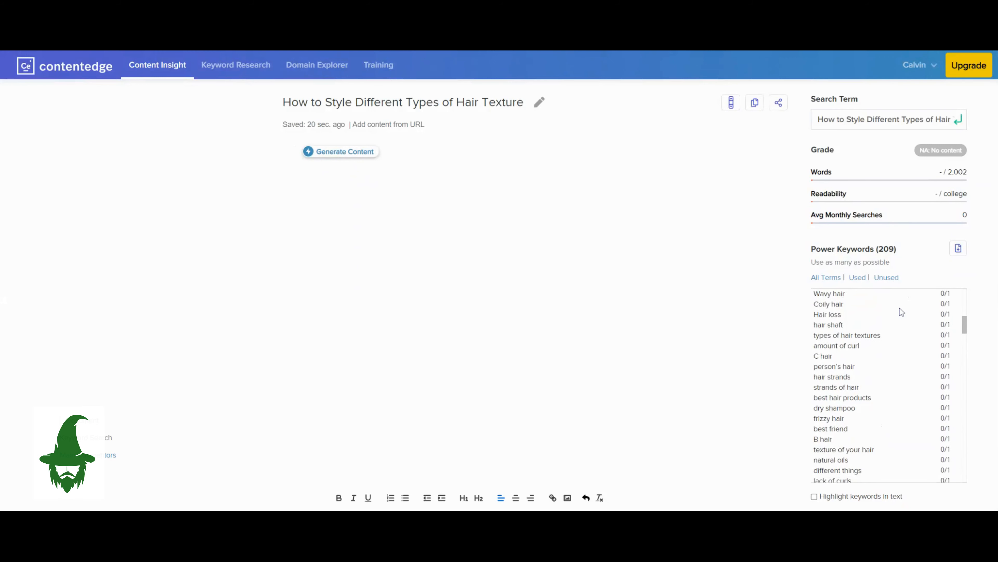
scroll(900, 310, "down", 5)
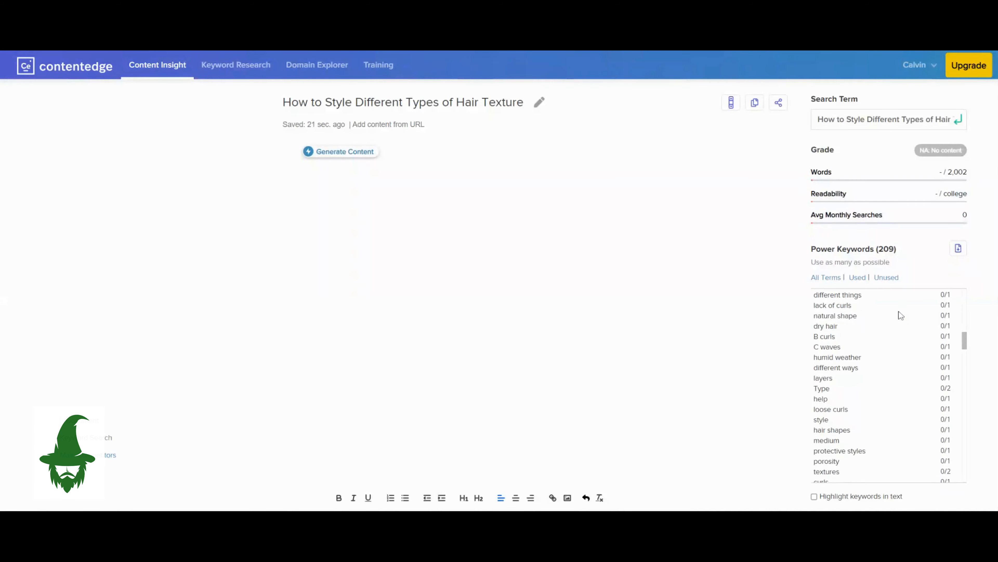
scroll(898, 313, "up", 15)
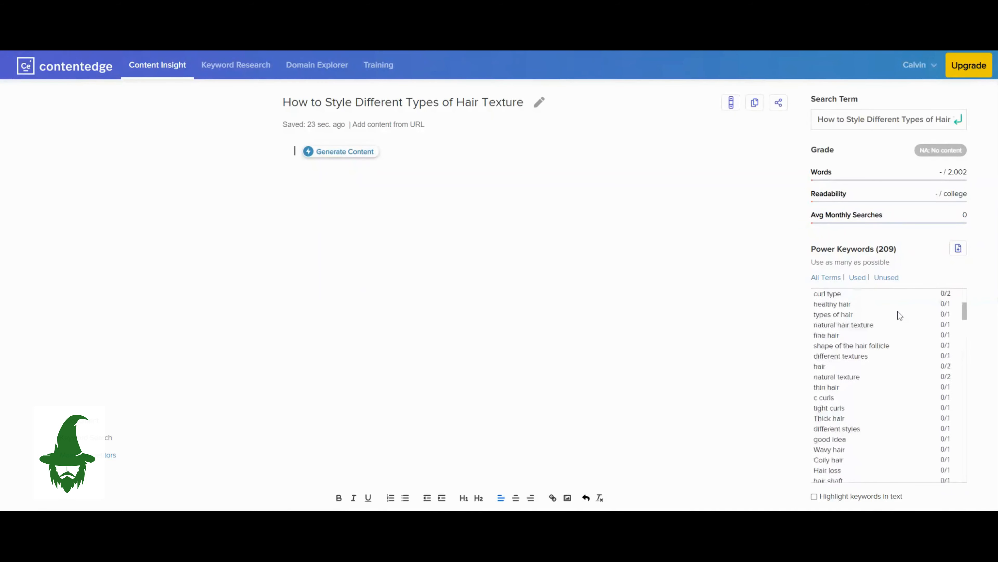
left_click_drag(879, 248, 895, 249)
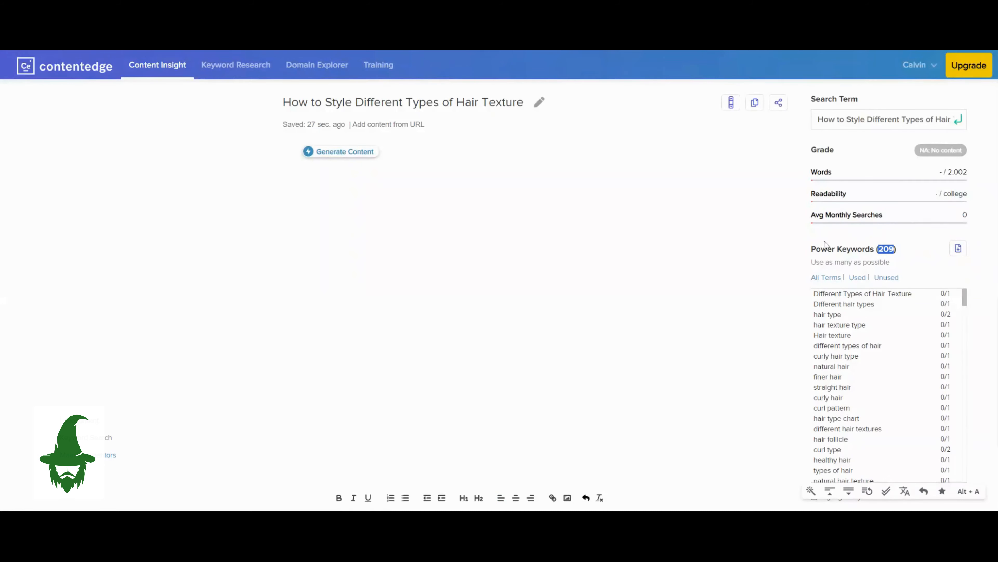
left_click(686, 185)
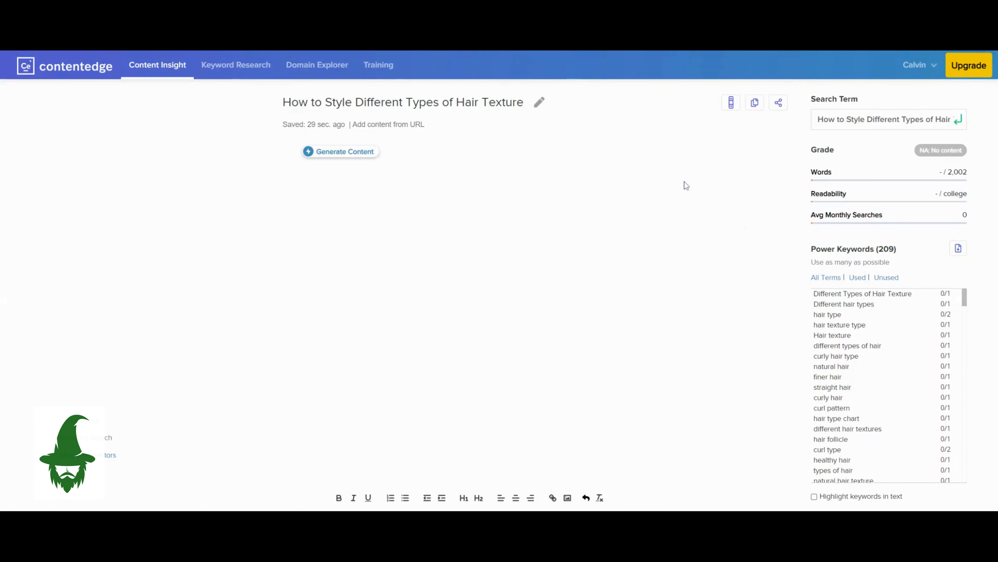
Generate an outline for the hair texture document from a short description of the content and add it to the empty document.
left_click(345, 153)
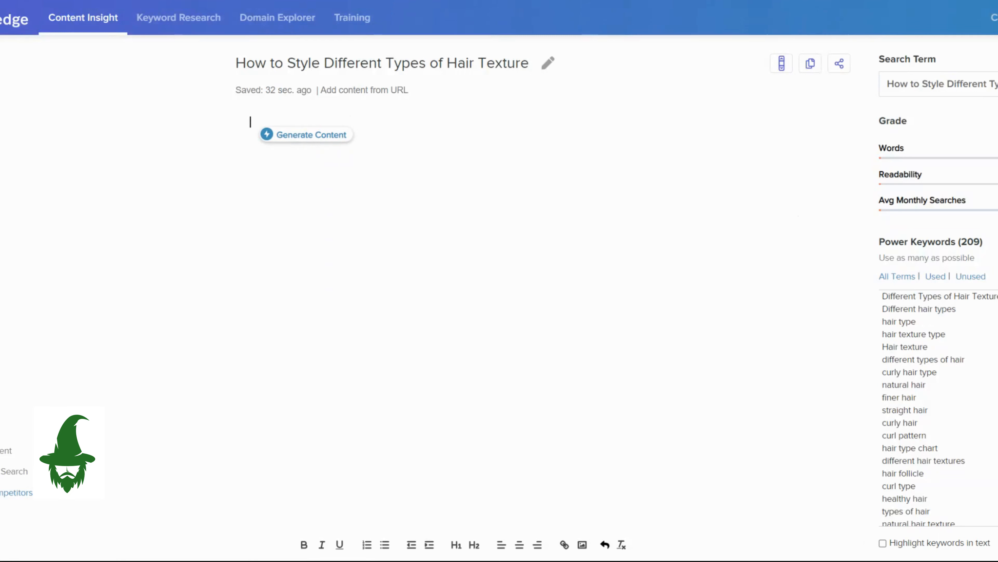
left_click(304, 125)
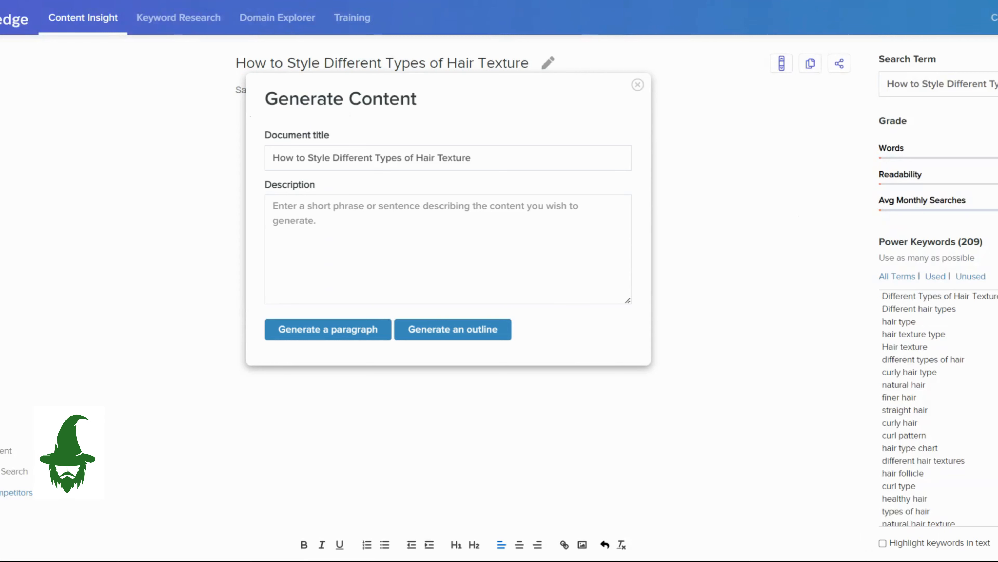
left_click(448, 236)
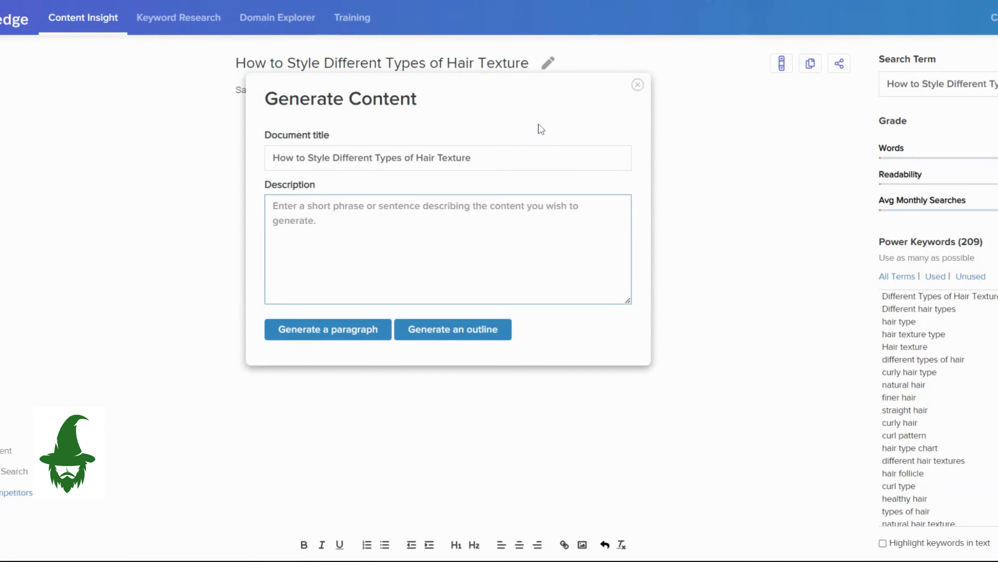
type("a guid")
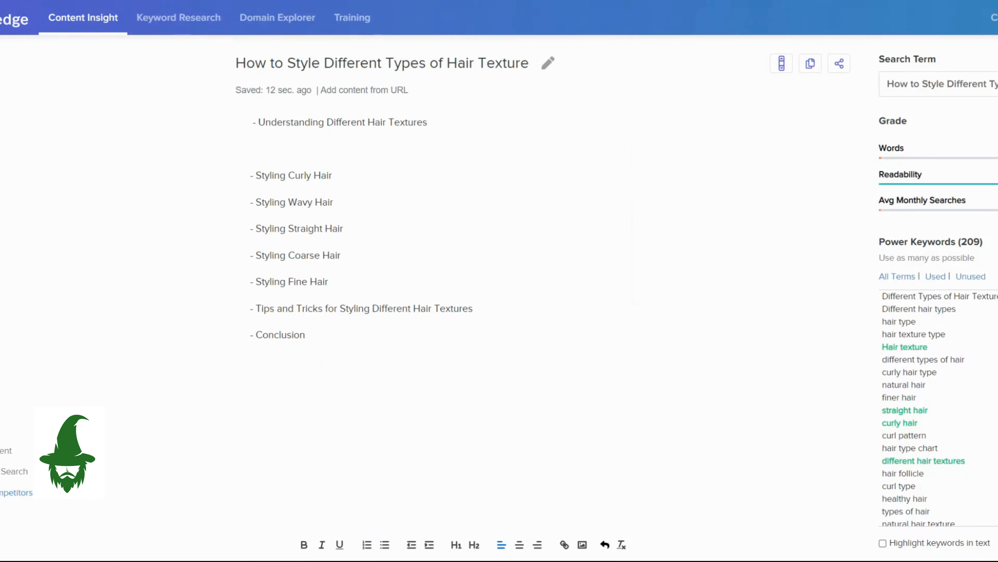
Generate a paragraph from the outline item "Understanding Different Hair Textures" and insert it after that item.
left_click_drag(258, 122, 427, 122)
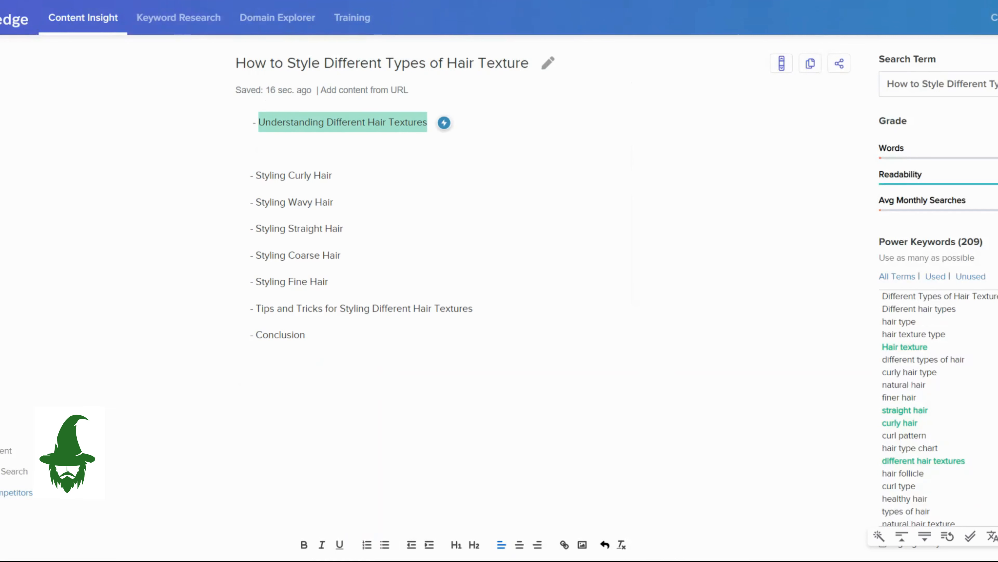
left_click(444, 123)
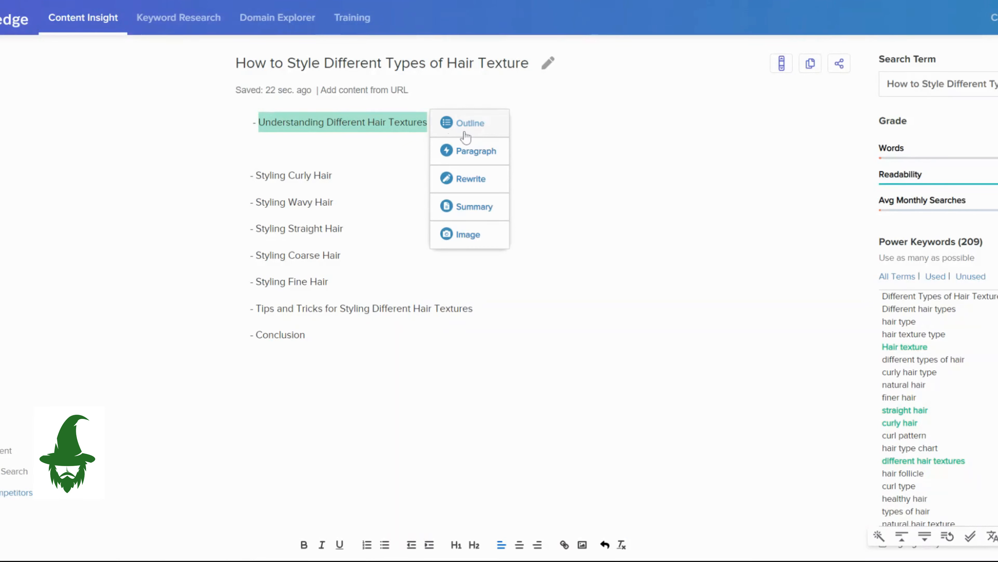
left_click(475, 153)
scroll(632, 259, "down", 2)
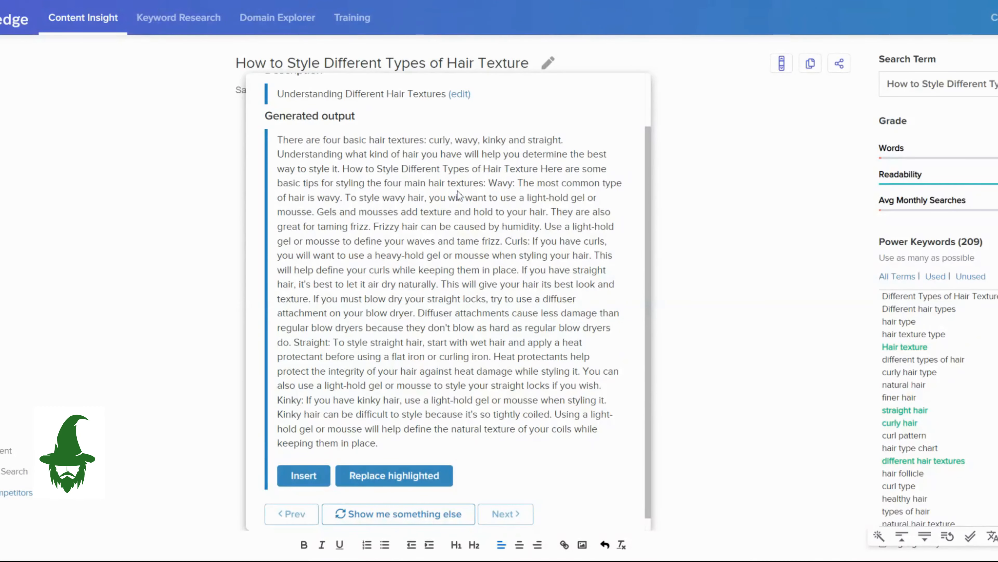
scroll(417, 366, "down", 1)
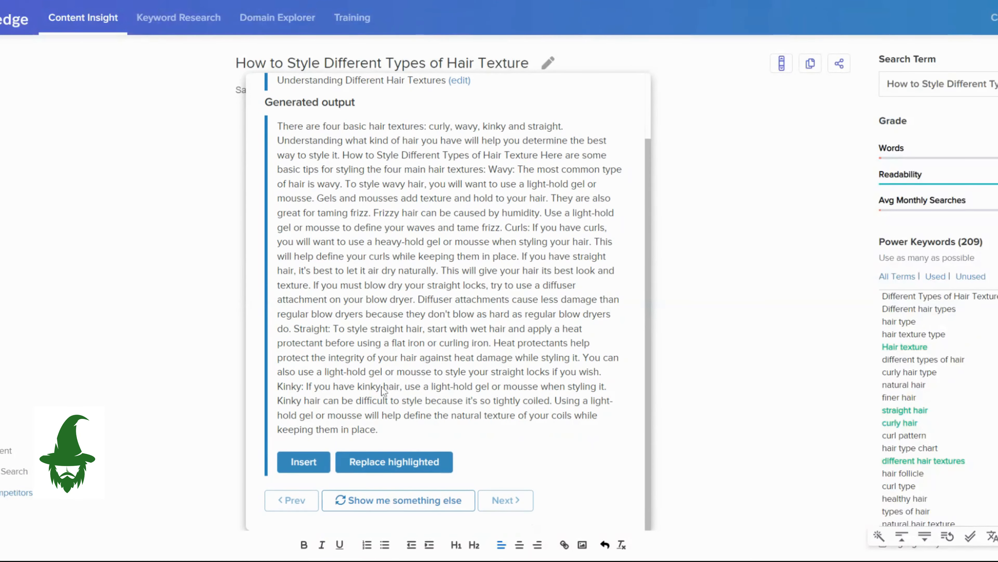
left_click(304, 462)
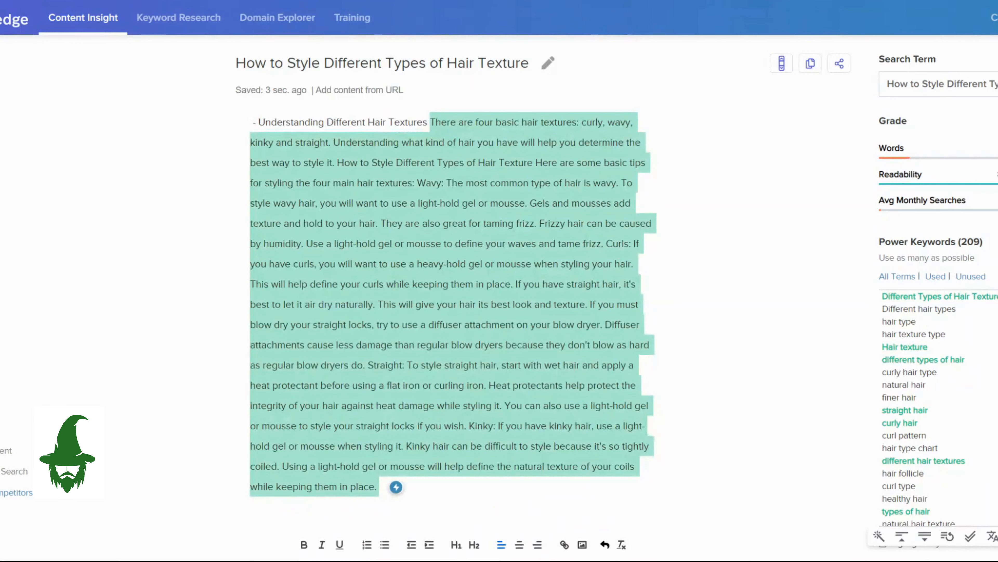
Break the inserted paragraph onto a new line before "How to Style Different Types of Hair Texture".
scroll(452, 303, "down", 3)
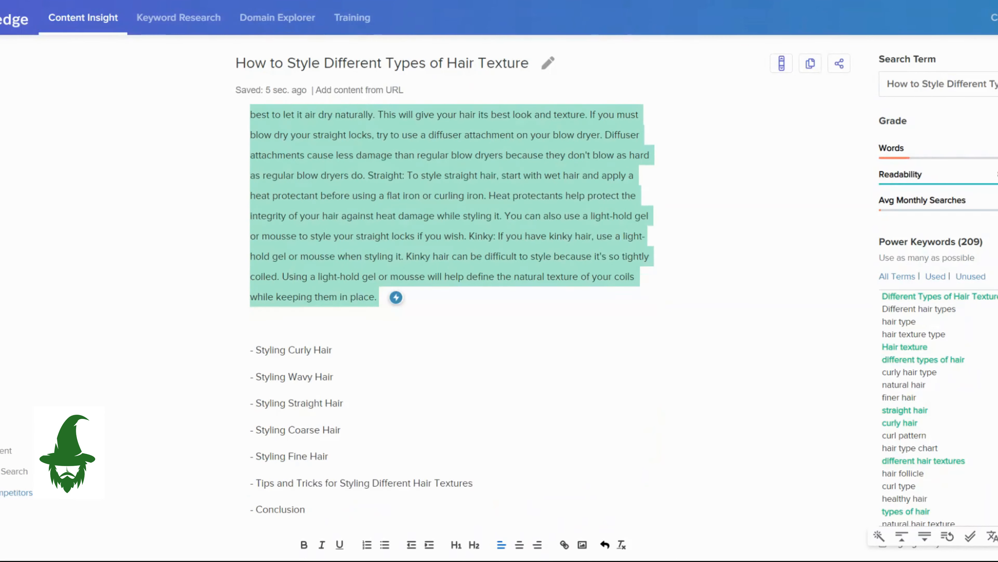
scroll(452, 303, "up", 3)
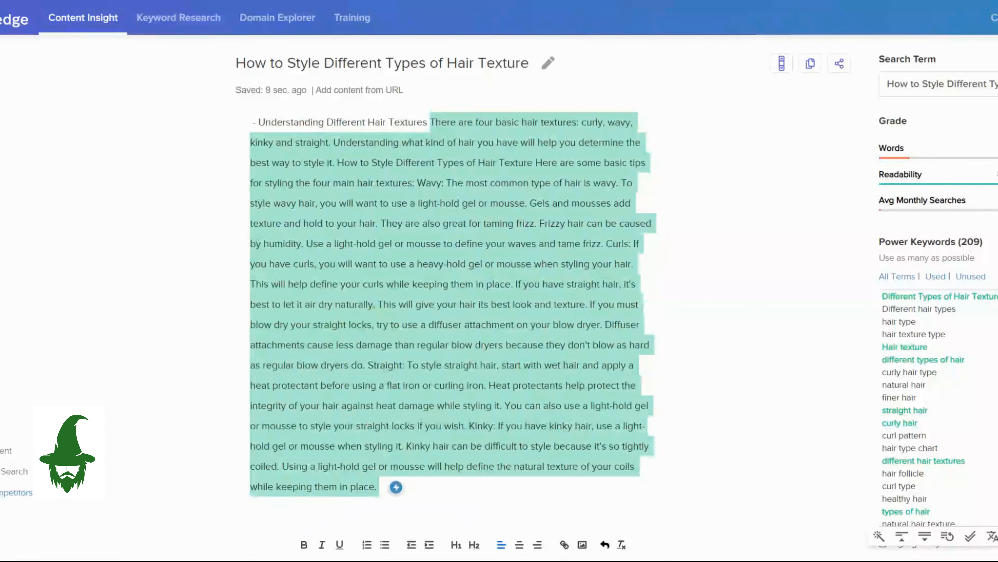
left_click(337, 162)
key("Return")
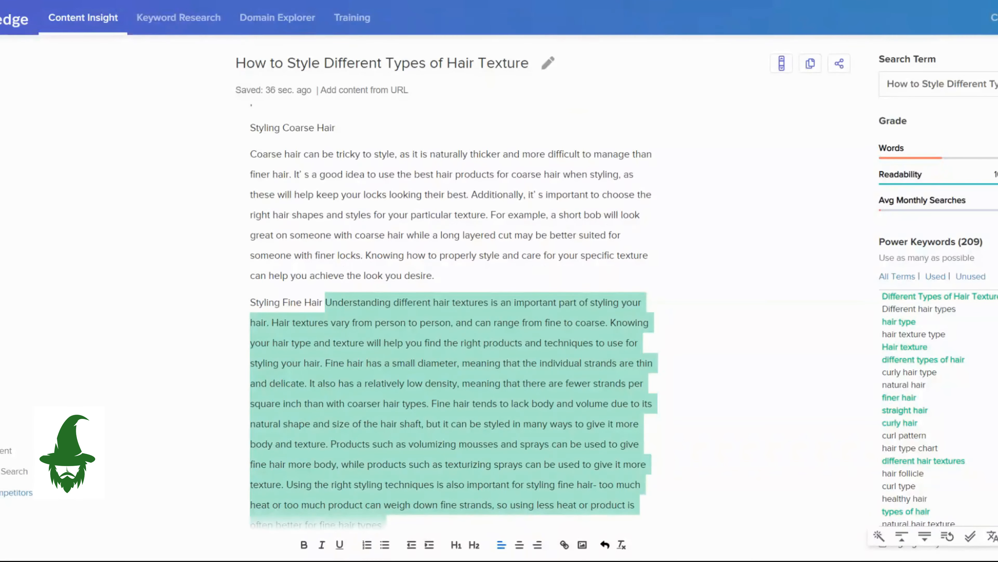
Move the generated text after "Styling Fine Hair" onto its own line and select its opening sentences.
left_click(325, 303)
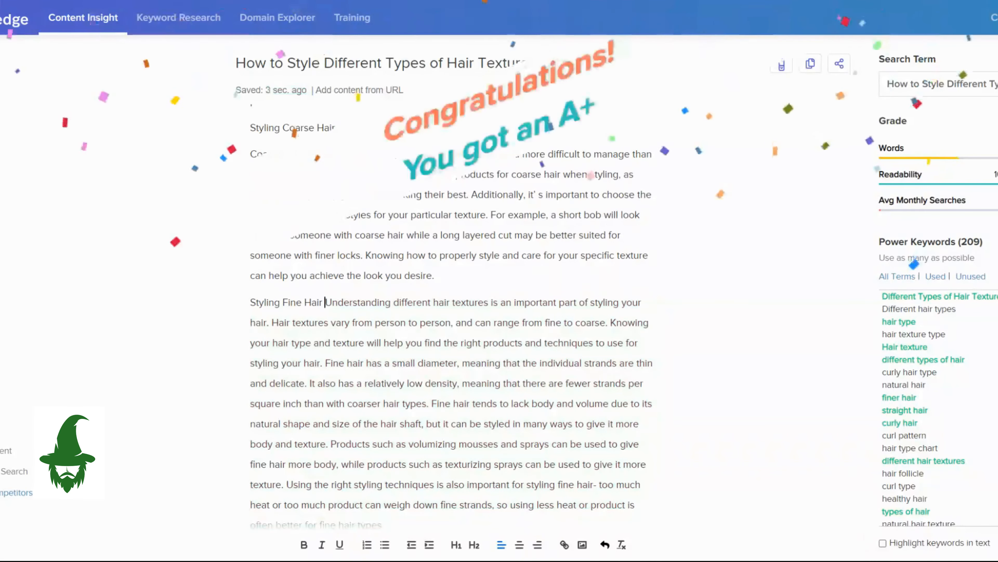
key("Return")
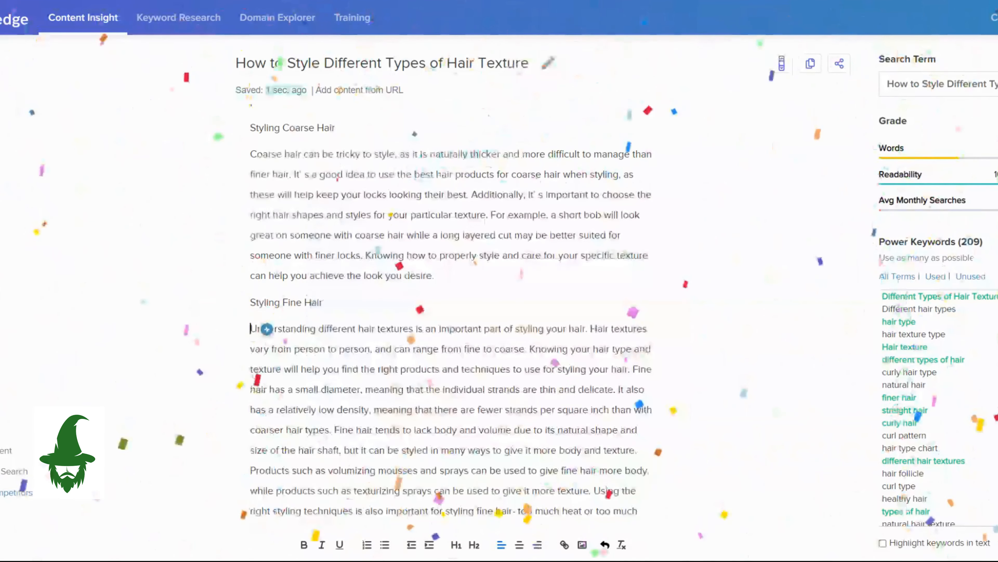
left_click_drag(251, 329, 591, 370)
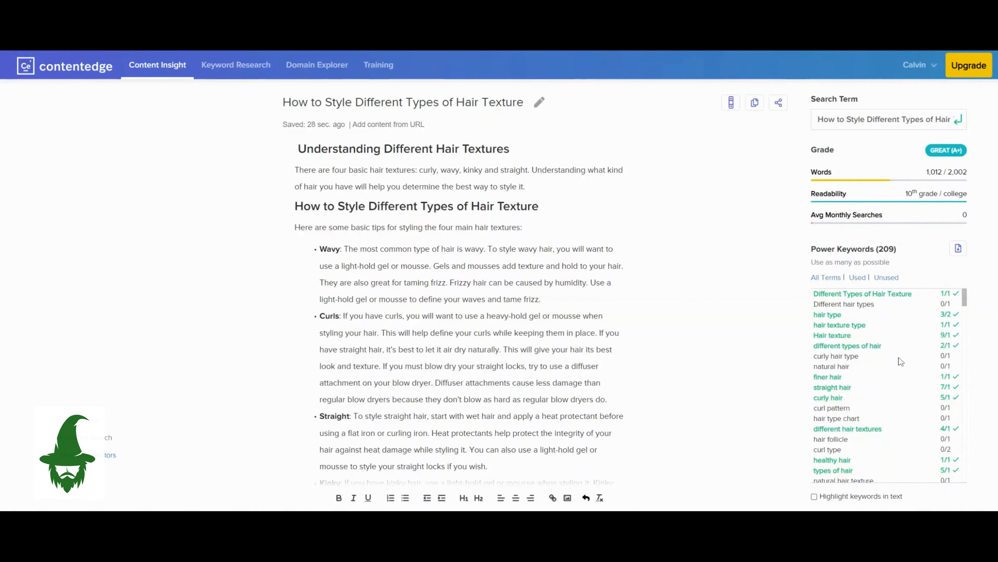
Check in the Power Keywords list which terms the article already uses and which are still unused.
scroll(901, 361, "down", 3)
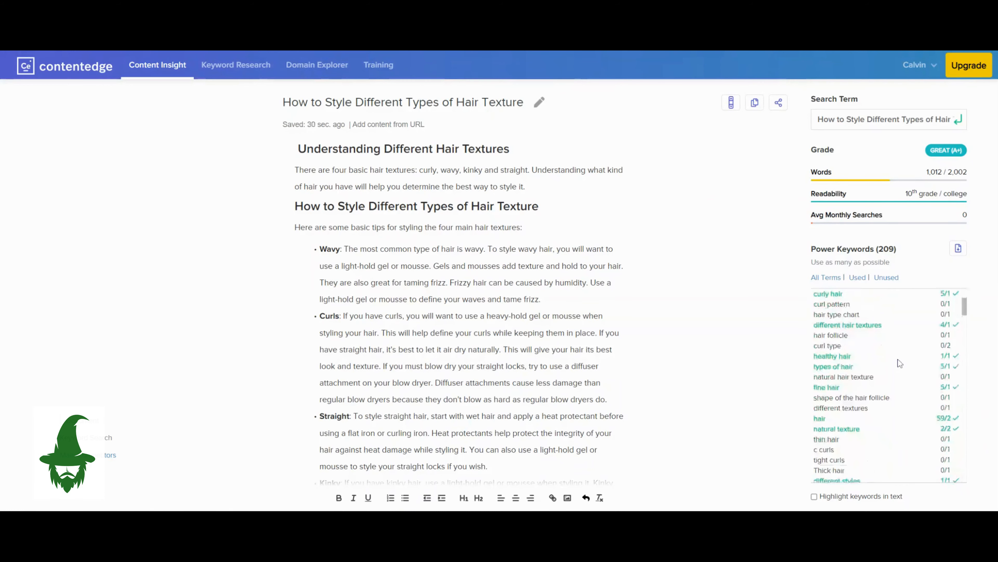
scroll(901, 363, "down", 5)
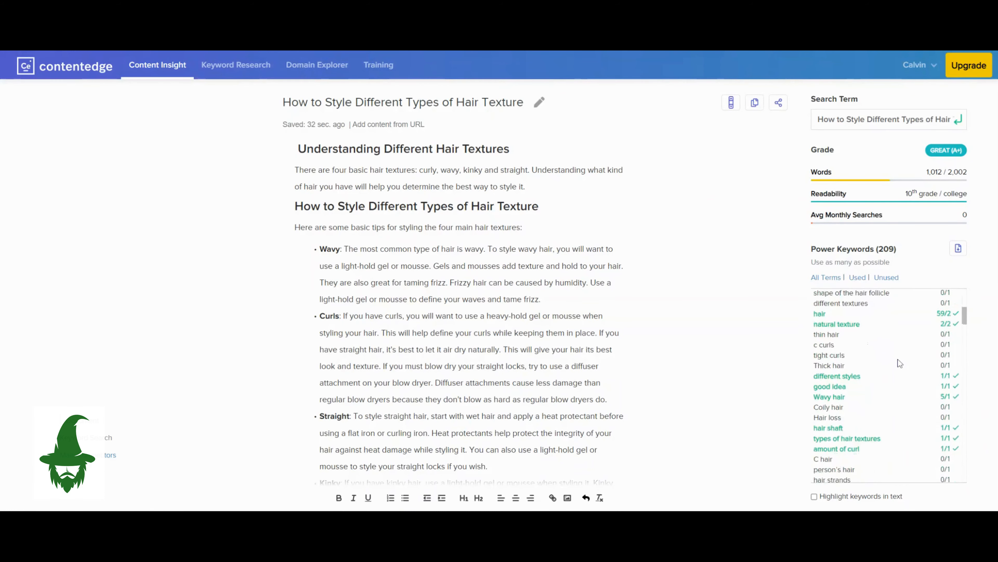
scroll(900, 363, "down", 5)
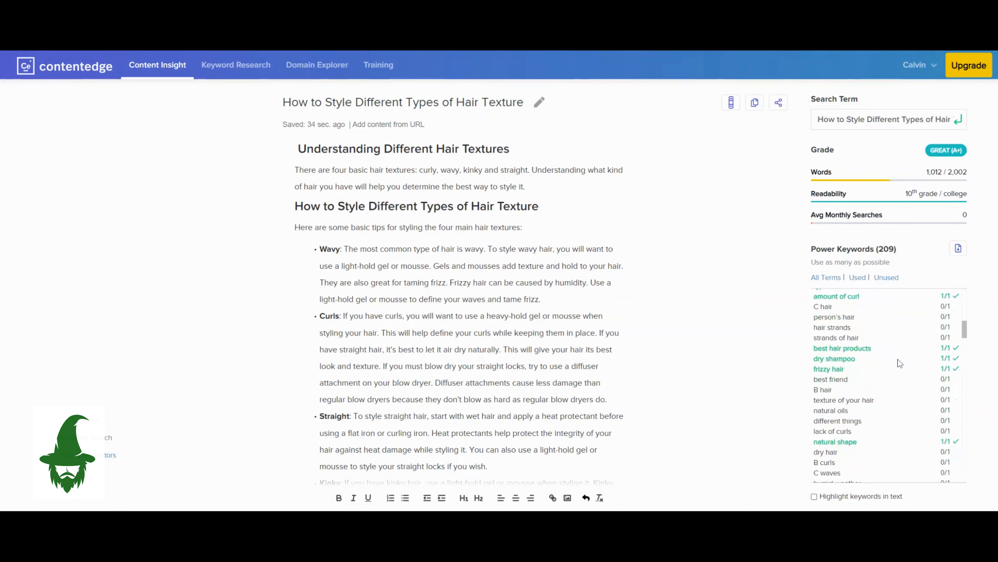
scroll(900, 362, "up", 15)
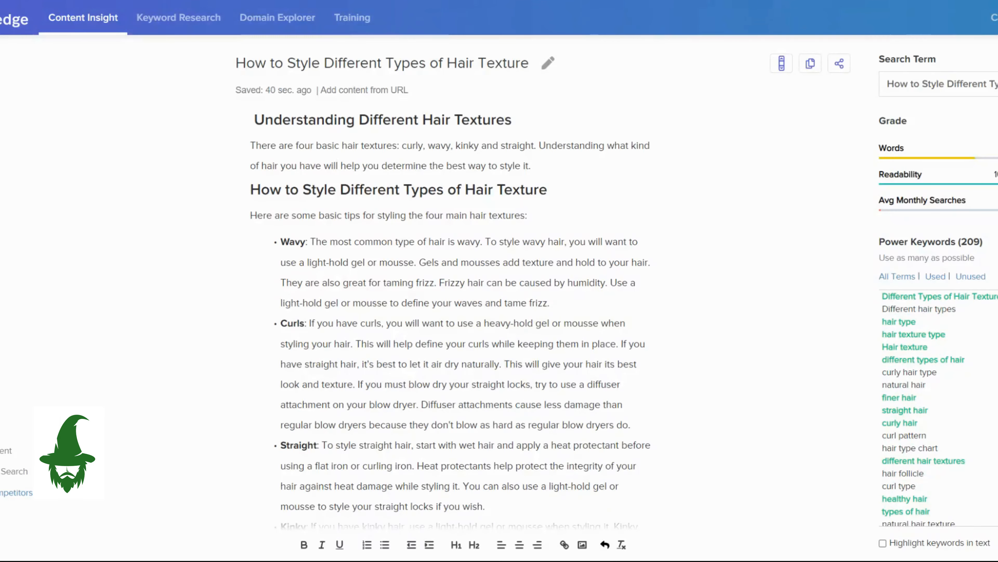
Read through the formatted article from the introduction and hair texture tips to the curly, wavy and straight hair sections.
scroll(450, 314, "down", 2)
scroll(450, 314, "up", 2)
scroll(453, 315, "down", 2)
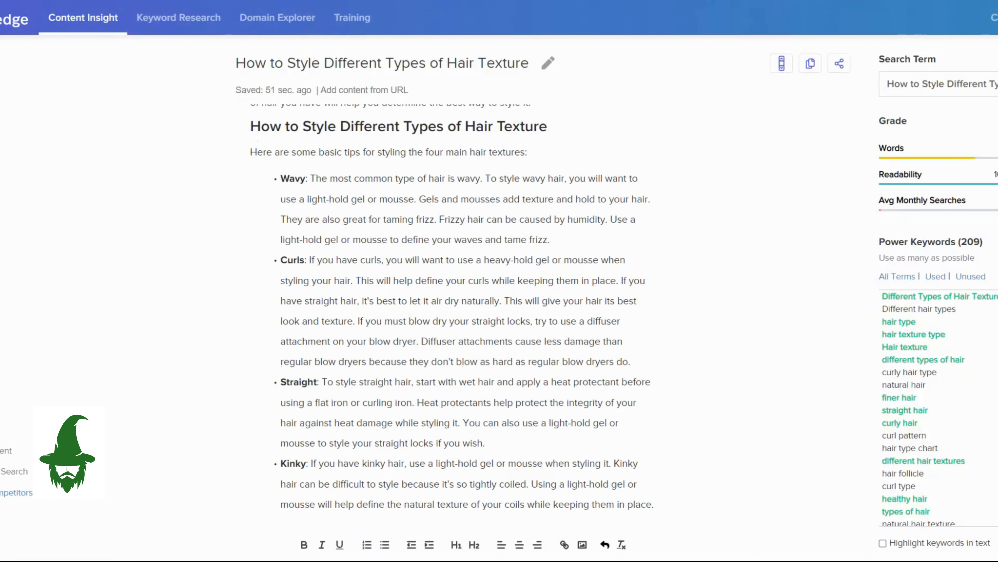
scroll(452, 315, "down", 6)
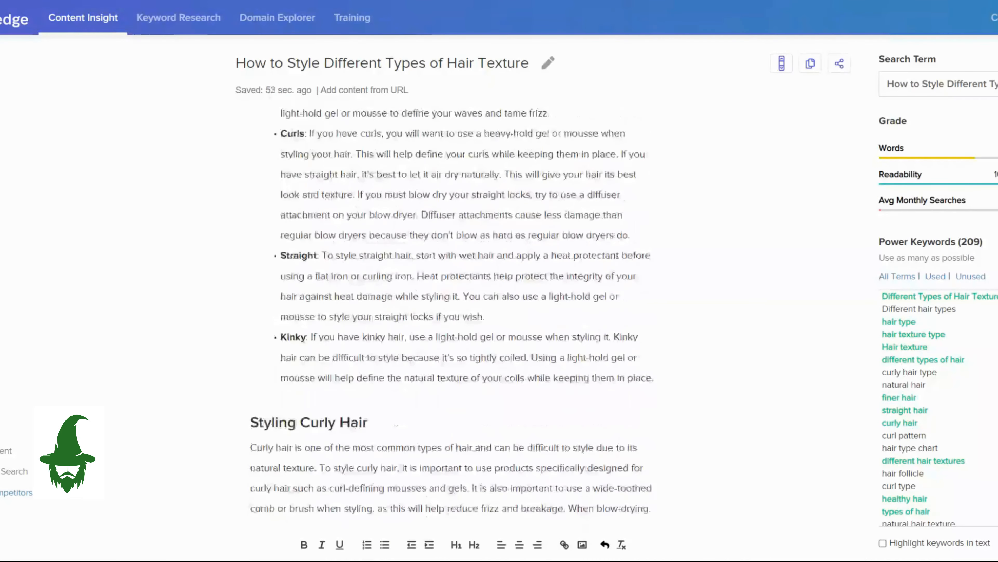
scroll(452, 315, "down", 2)
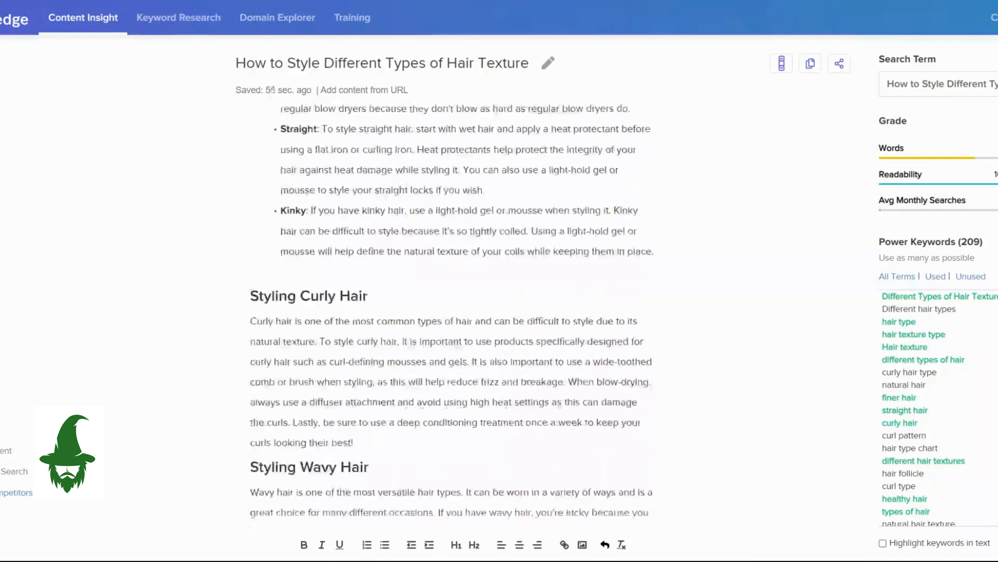
scroll(452, 314, "down", 2)
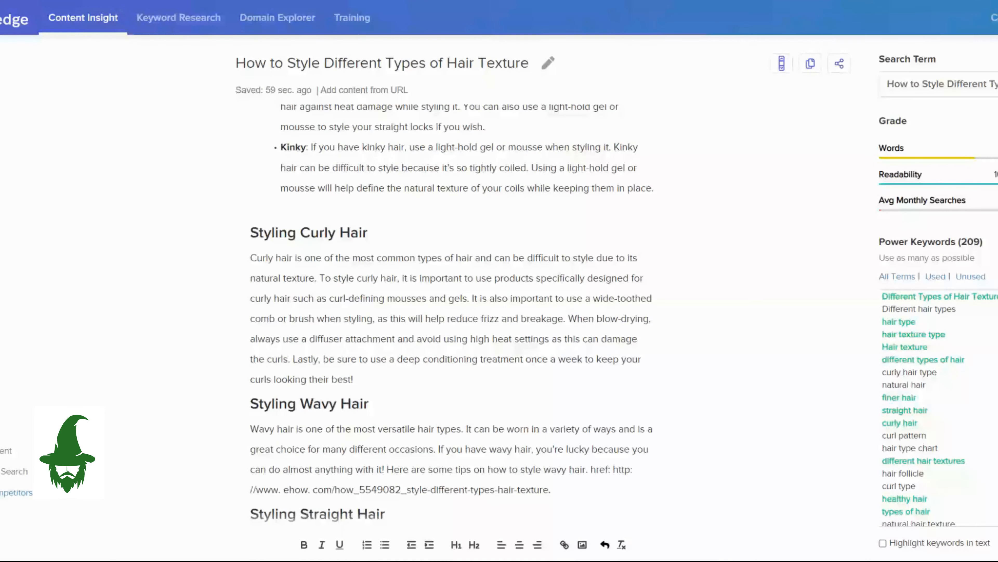
scroll(453, 314, "down", 2)
scroll(452, 314, "down", 2)
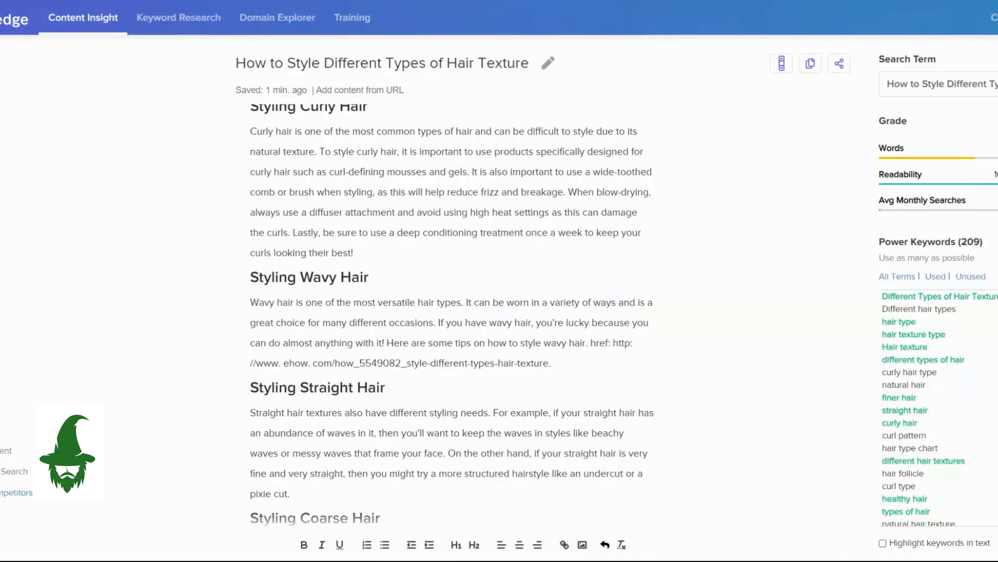
Read through the rest of the article, from the wavy hair section to the conclusion, and return to the hair texture tips.
scroll(452, 315, "down", 4)
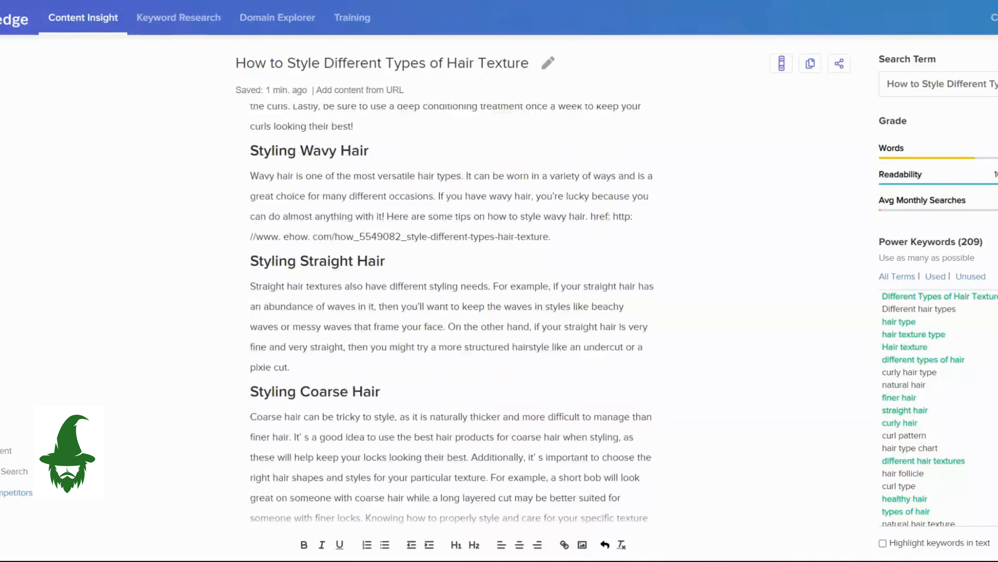
scroll(452, 315, "down", 4)
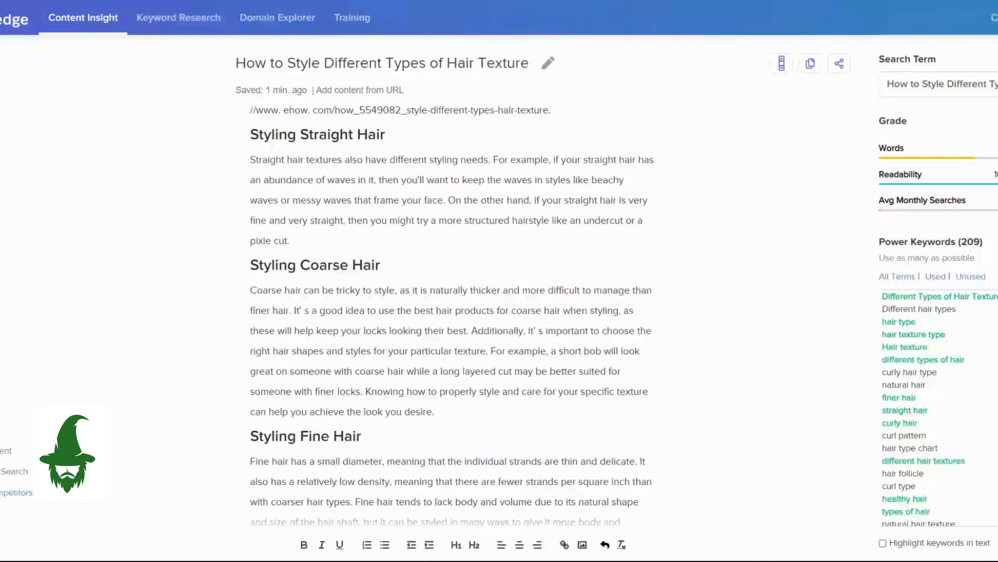
scroll(452, 315, "down", 4)
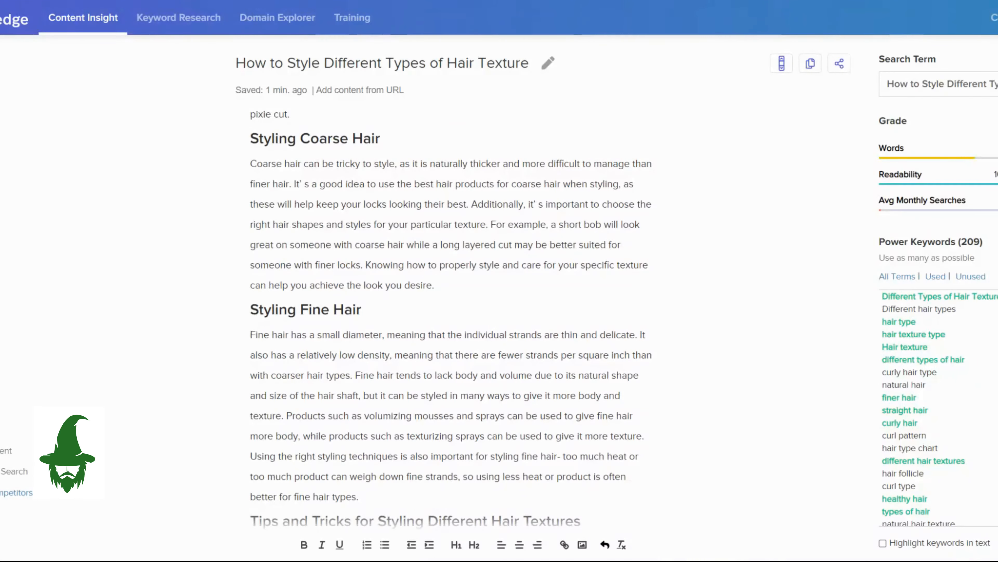
scroll(452, 314, "down", 2)
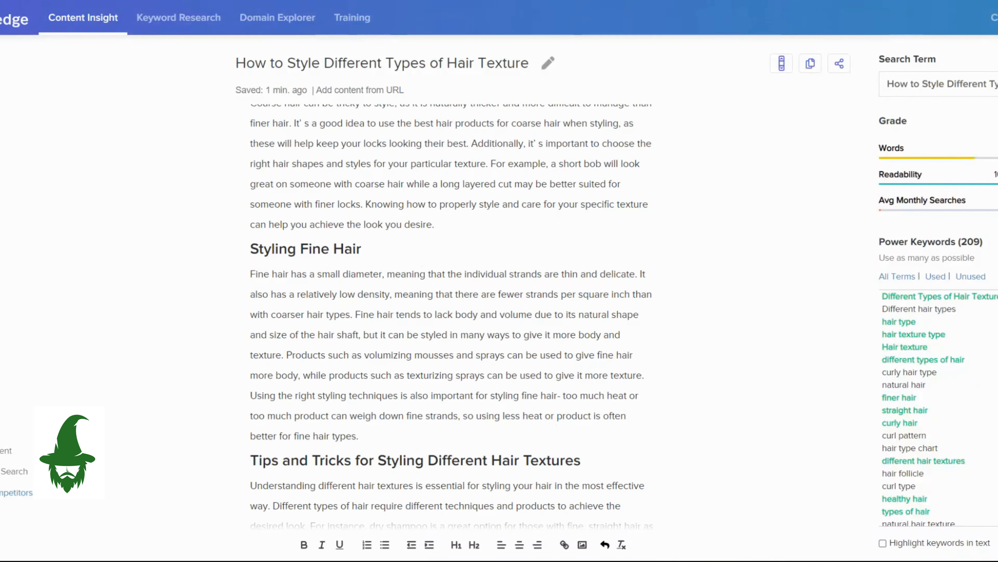
scroll(453, 315, "down", 6)
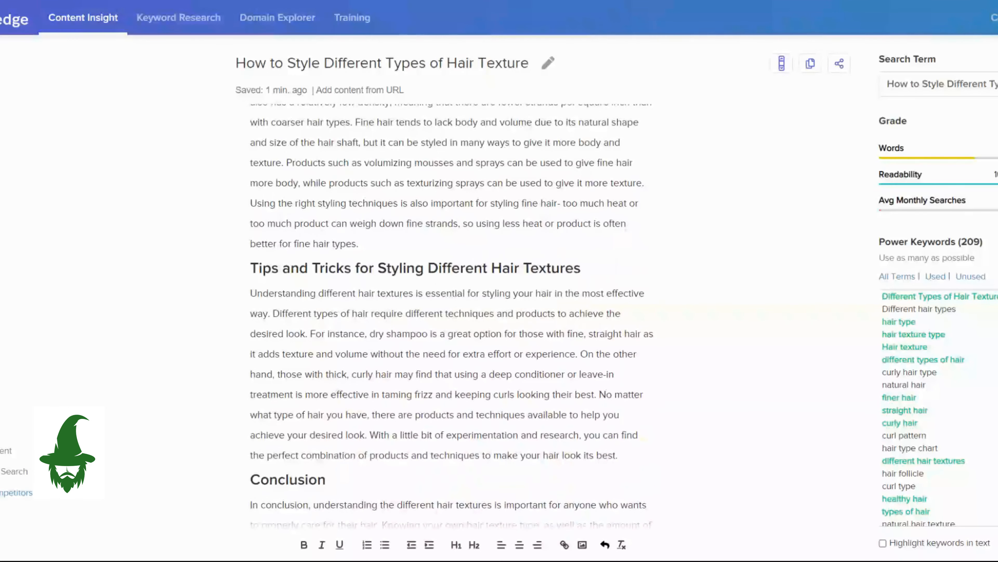
scroll(452, 315, "down", 3)
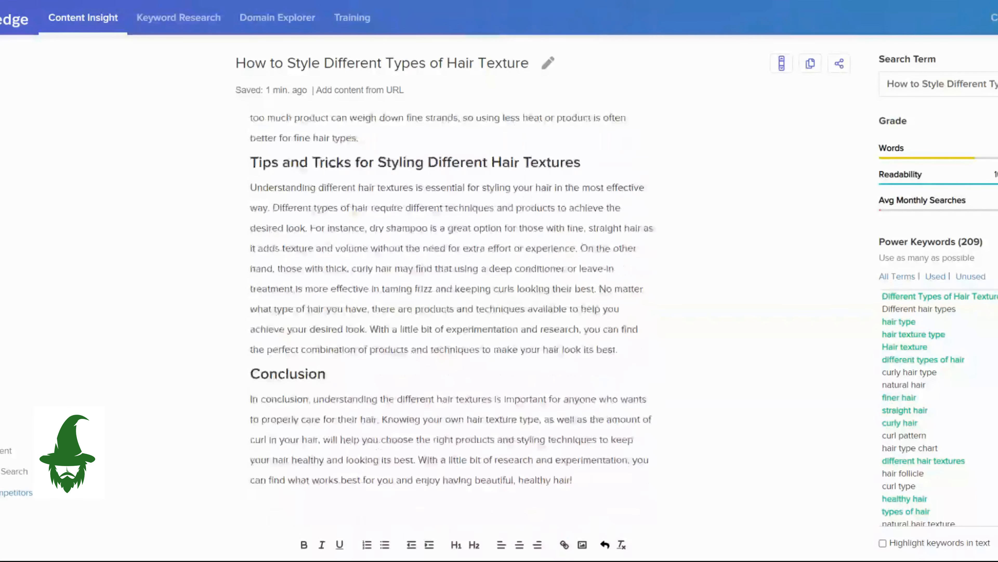
scroll(452, 299, "up", 12)
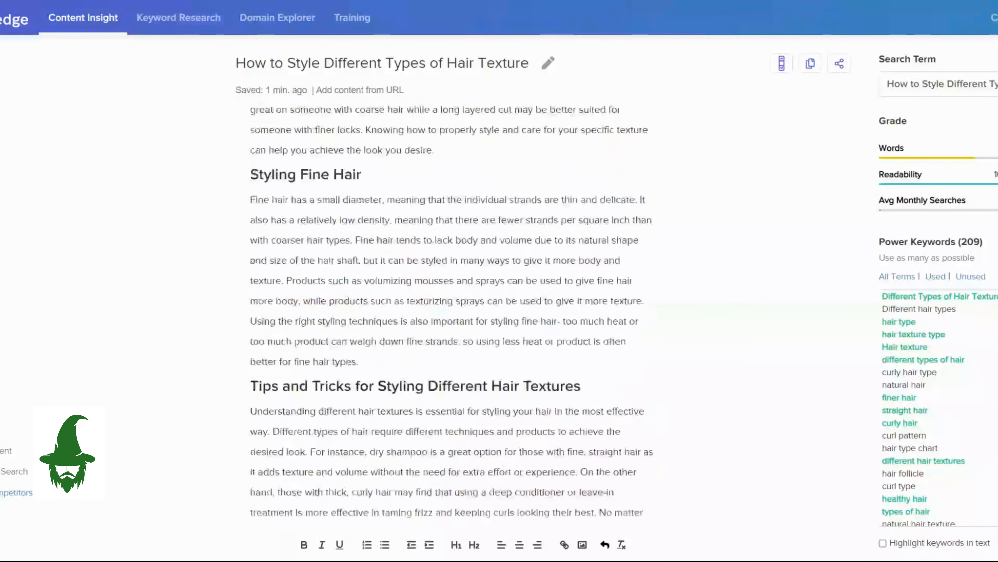
scroll(452, 299, "up", 10)
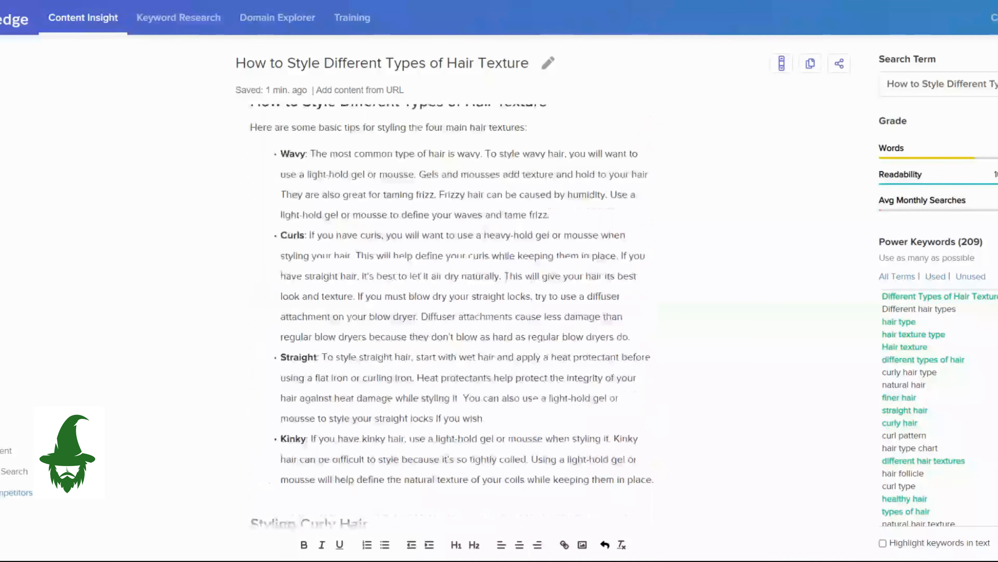
Generate an AI image from the heading "Styling Curly Hair" and insert it beneath that heading.
scroll(267, 115, "down", 8)
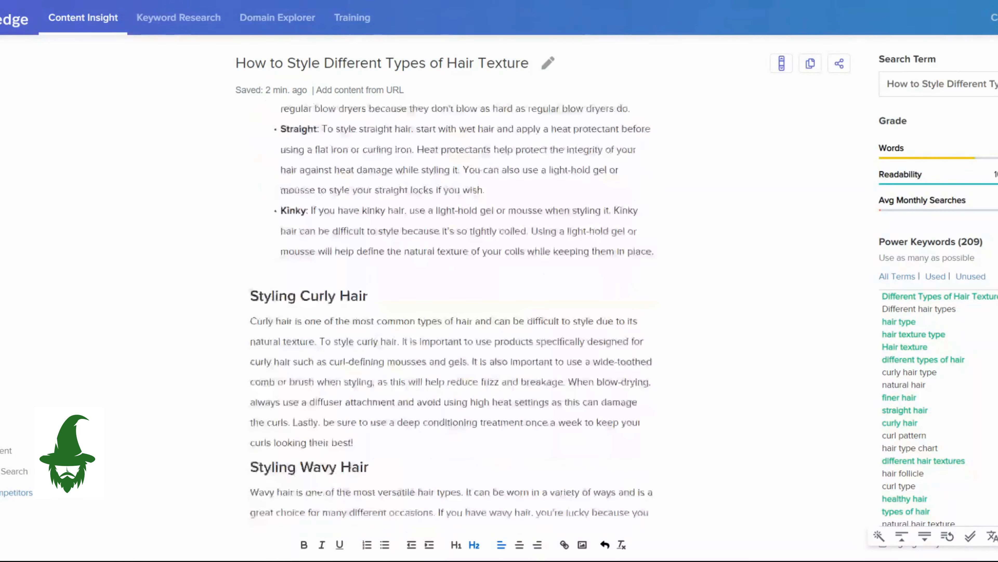
left_click_drag(251, 295, 368, 296)
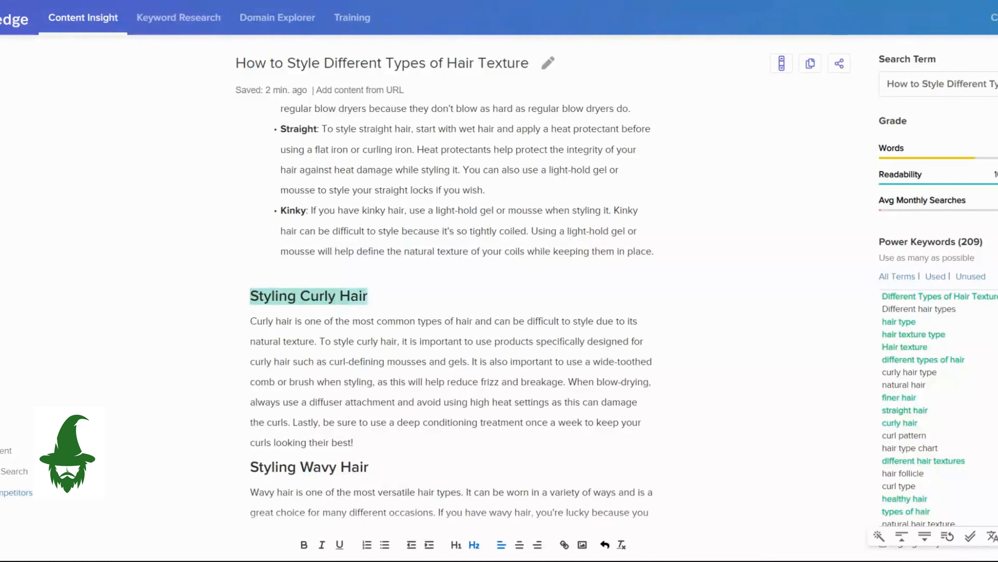
left_click(385, 295)
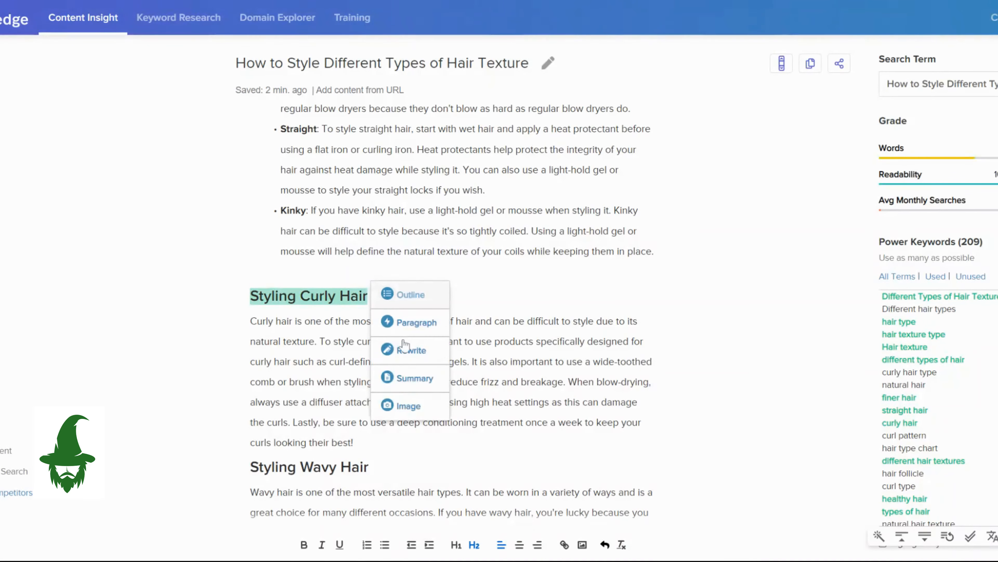
left_click(409, 406)
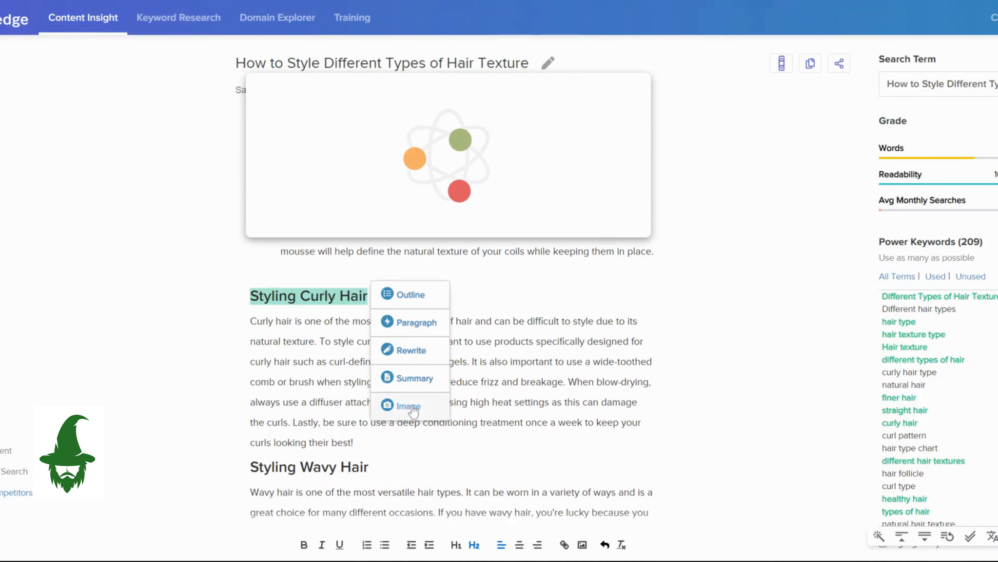
scroll(555, 338, "down", 2)
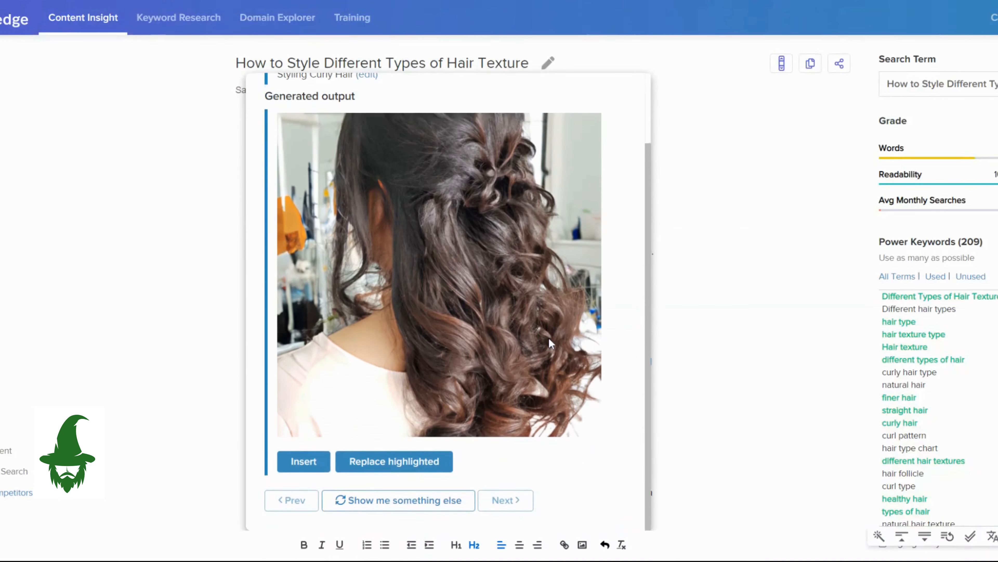
left_click(304, 462)
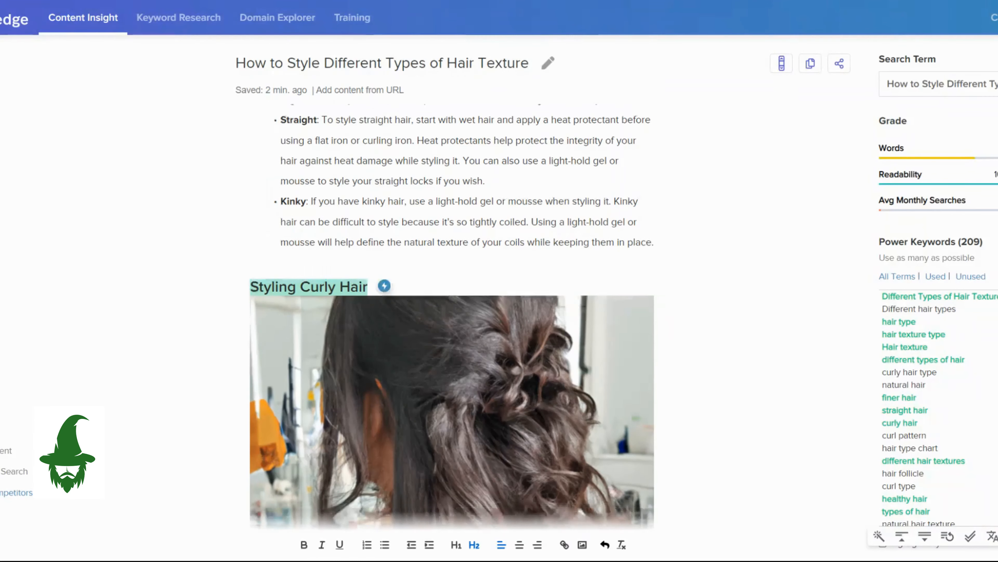
Review the article from its opening sections through the images placed under "Styling Curly Hair" and "Styling Wavy Hair".
scroll(452, 317, "down", 8)
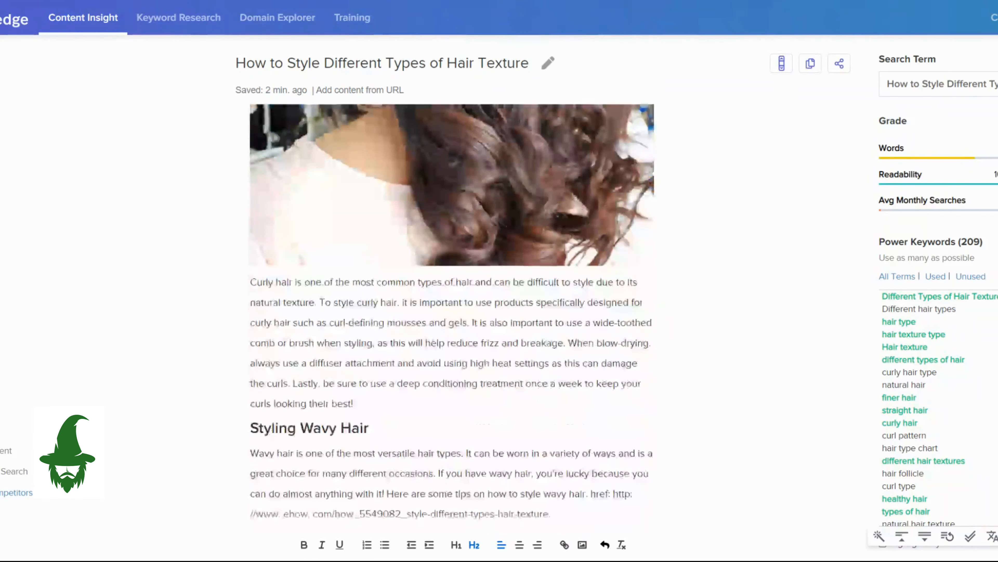
scroll(452, 315, "down", 3)
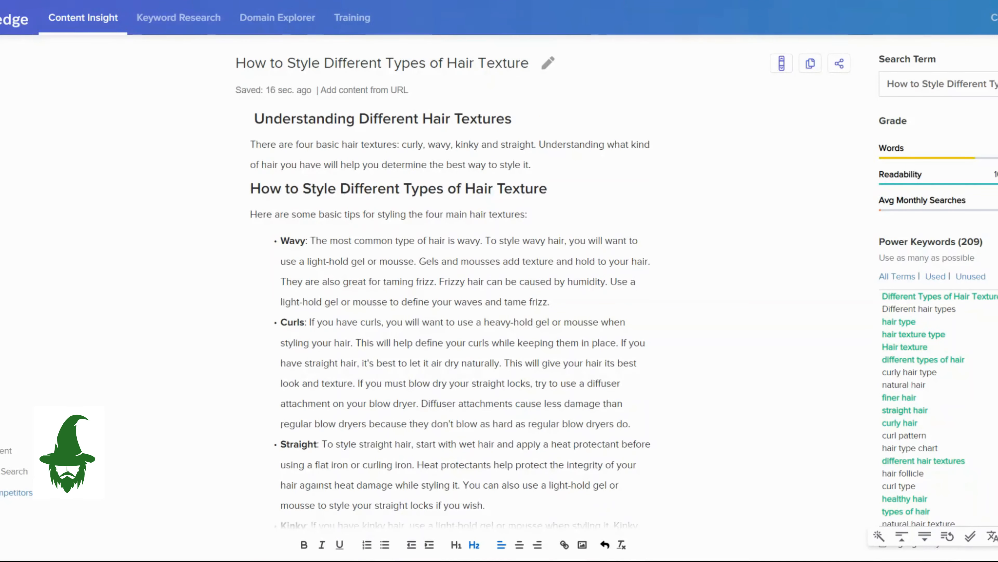
scroll(452, 314, "down", 5)
scroll(452, 314, "down", 5)
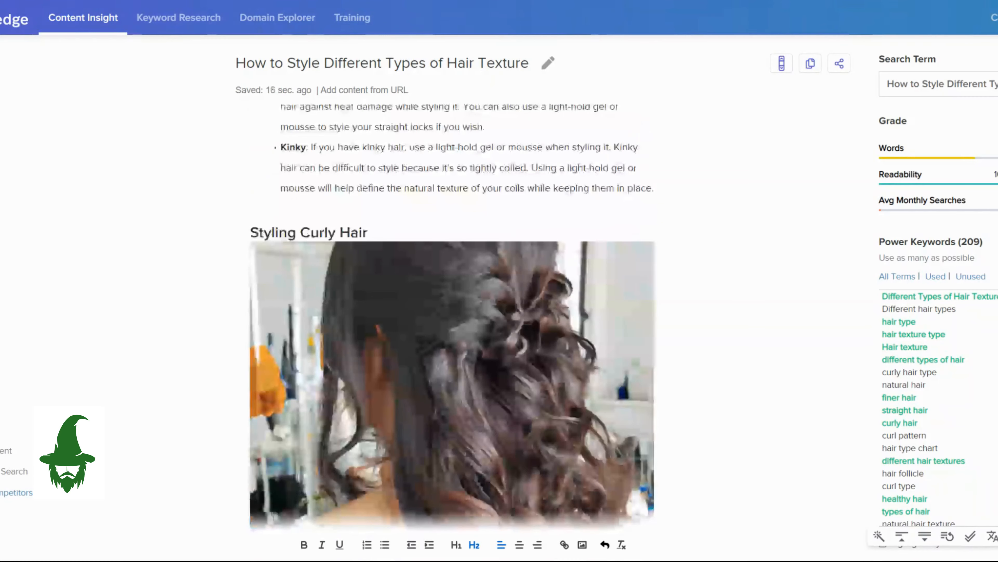
scroll(452, 315, "down", 3)
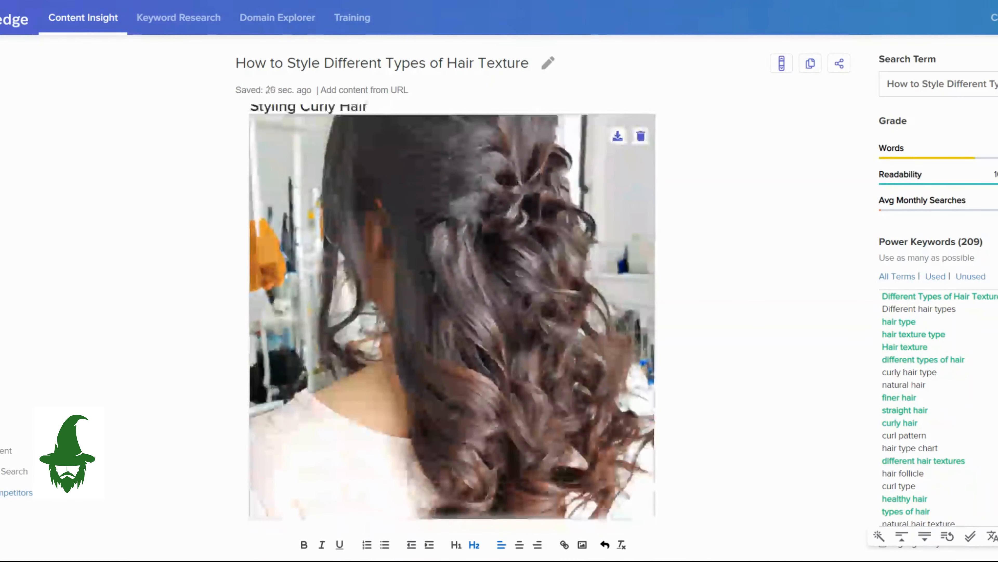
scroll(452, 315, "down", 3)
scroll(452, 315, "down", 5)
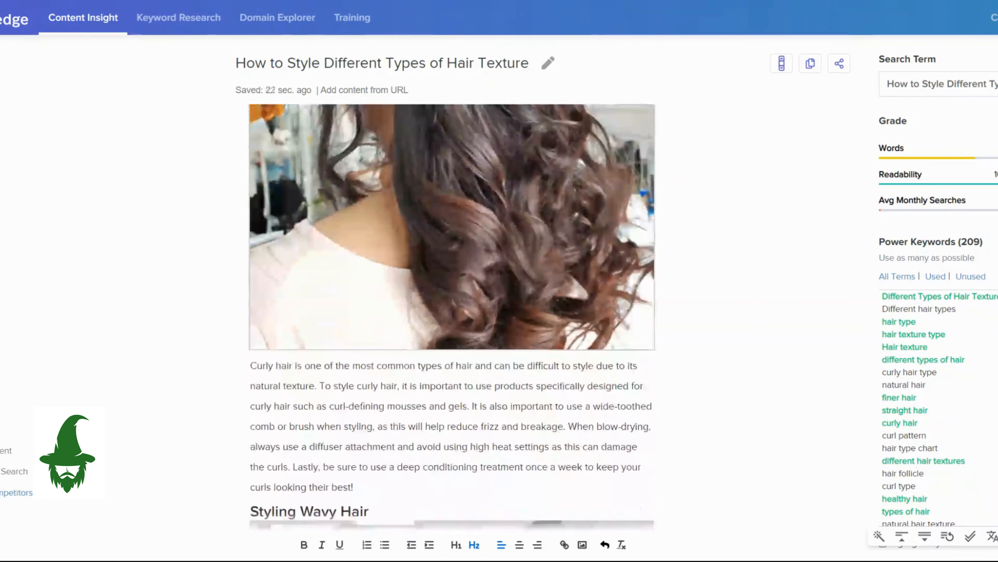
scroll(453, 315, "down", 5)
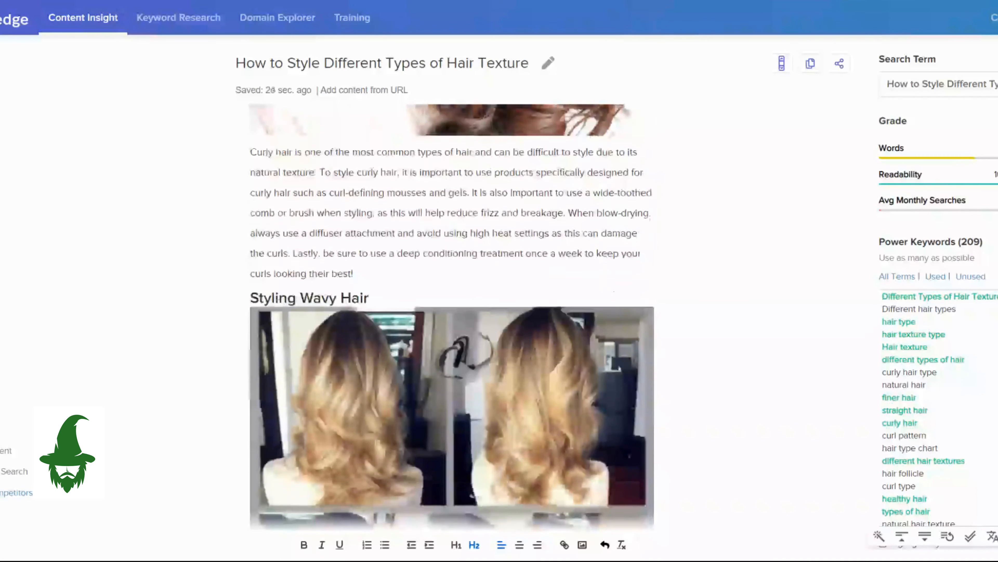
scroll(452, 314, "down", 2)
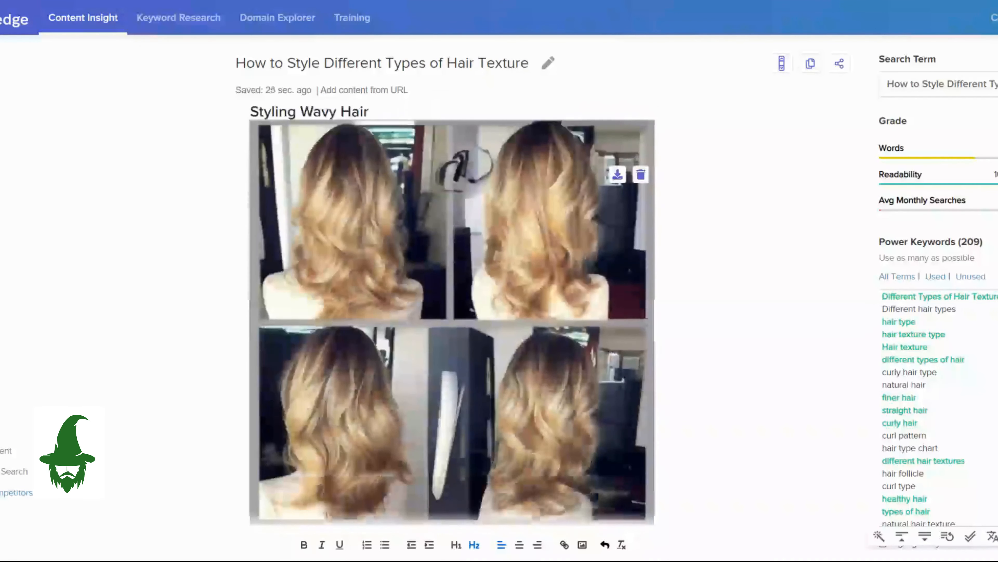
scroll(453, 315, "down", 6)
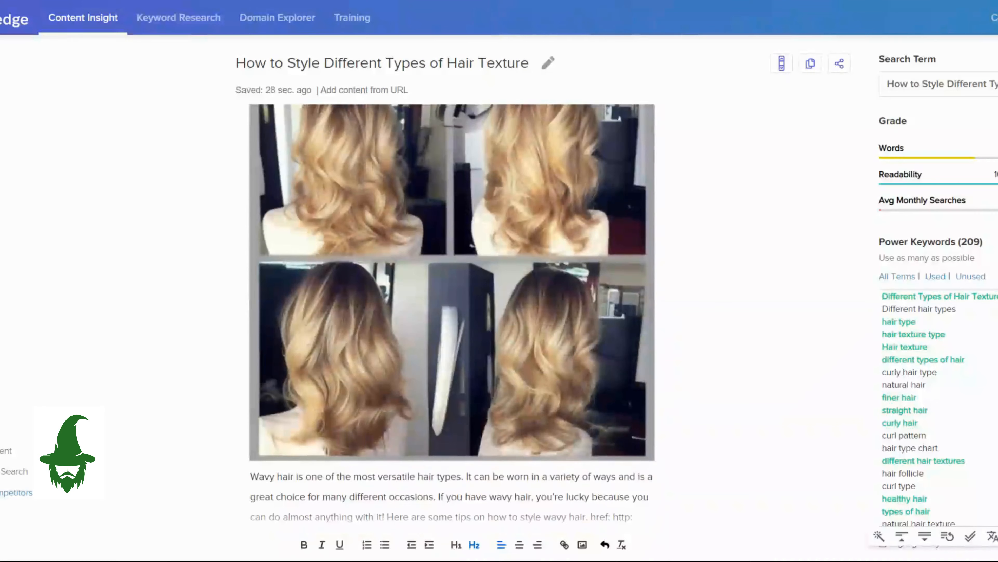
Examine the images and text in the straight, coarse and fine hair sections.
scroll(452, 315, "down", 2)
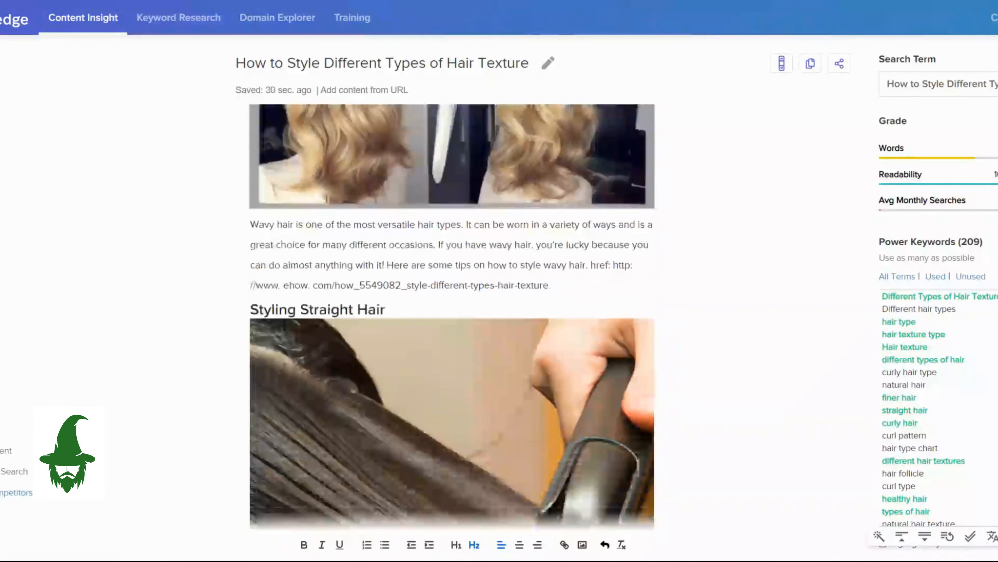
scroll(452, 314, "down", 3)
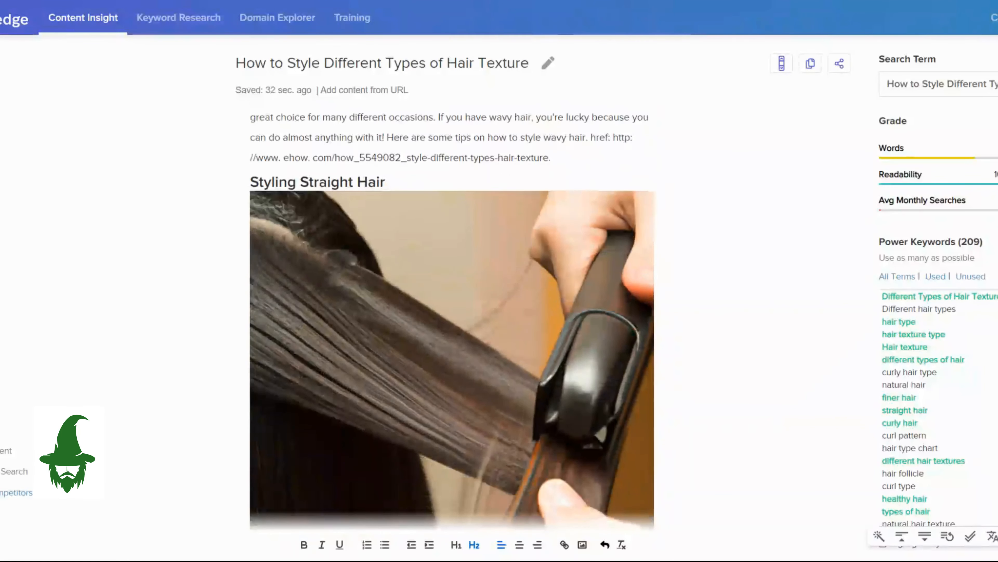
scroll(452, 315, "down", 2)
scroll(452, 315, "down", 2)
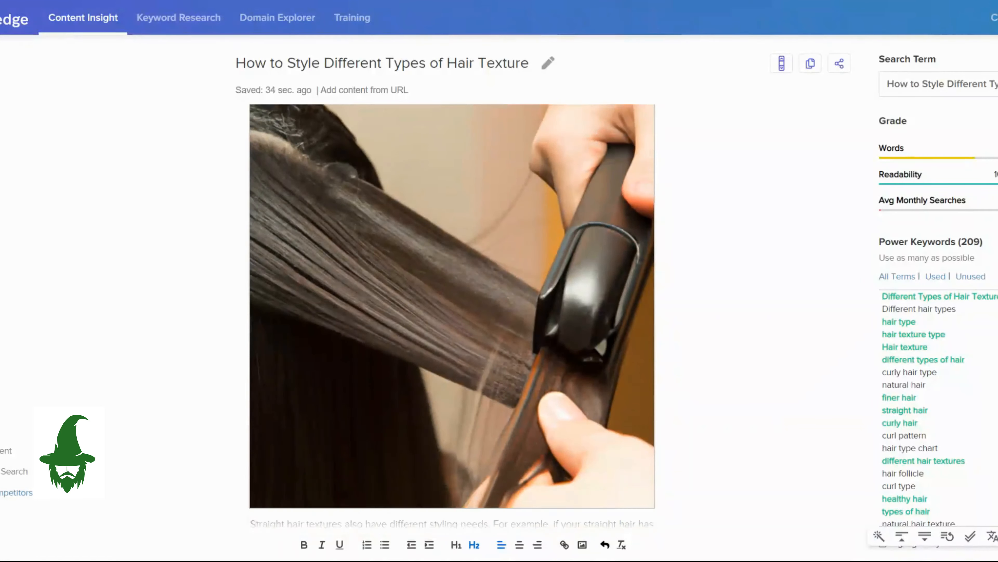
scroll(452, 315, "down", 5)
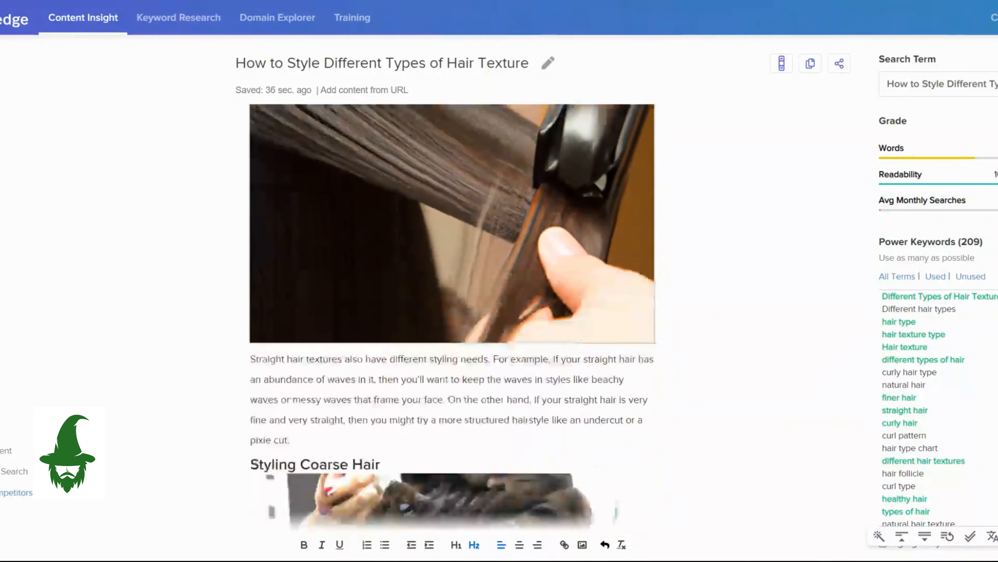
scroll(452, 314, "down", 4)
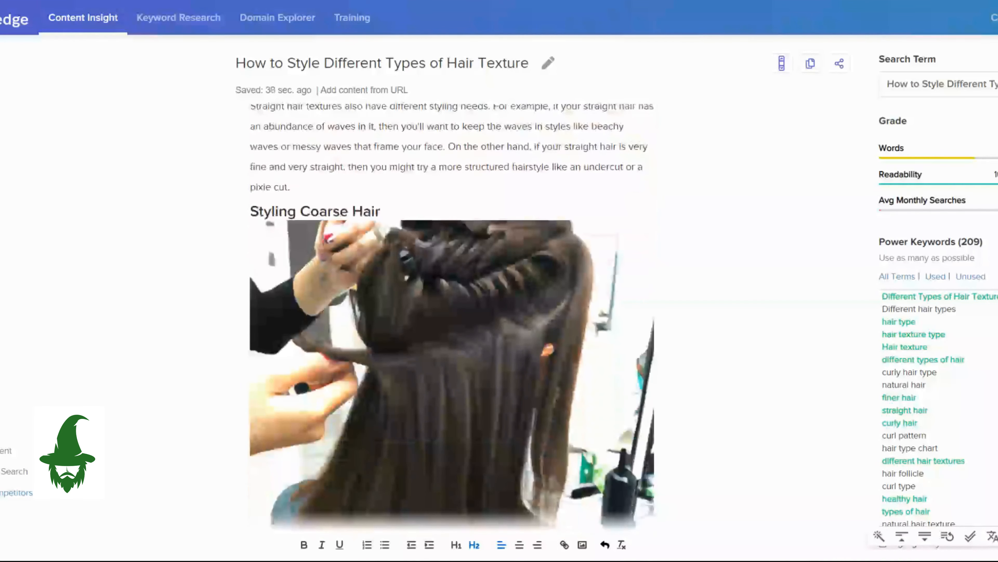
scroll(452, 314, "down", 2)
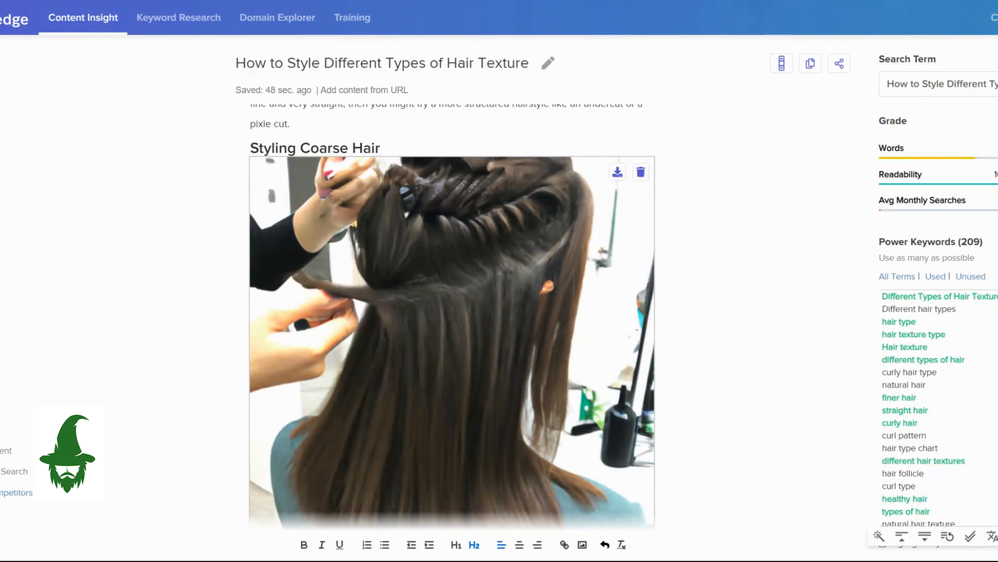
scroll(452, 315, "down", 6)
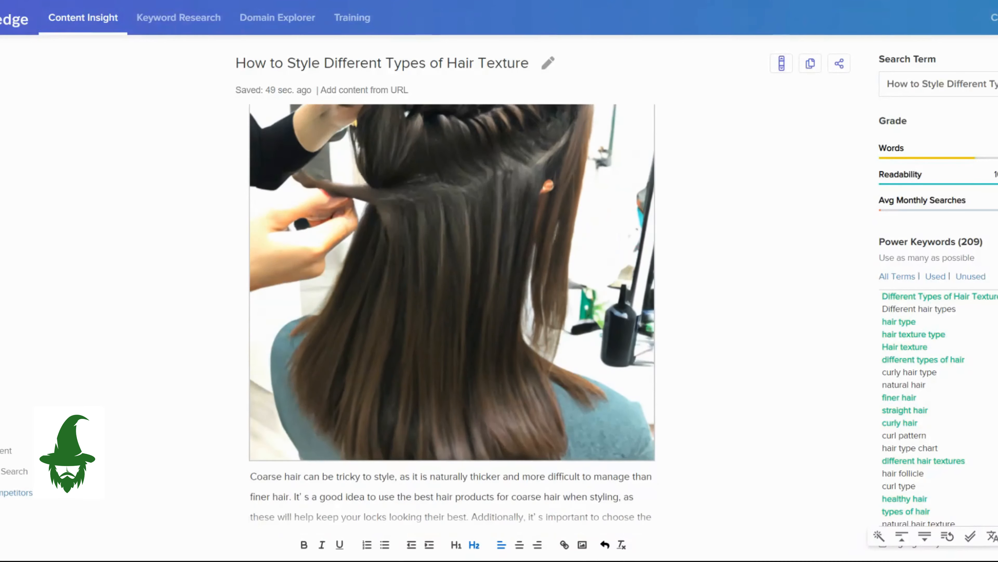
scroll(452, 315, "down", 7)
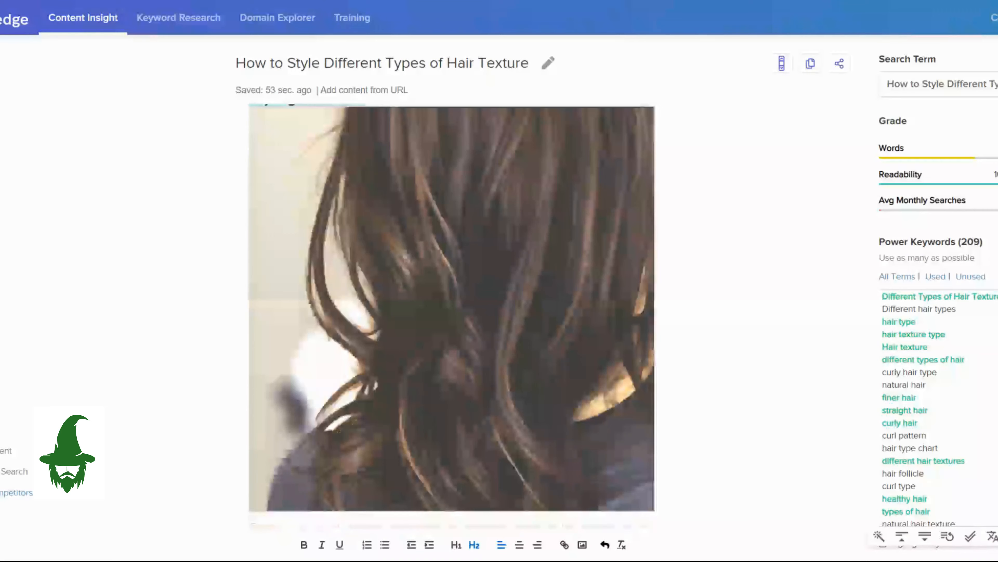
scroll(452, 314, "down", 1)
scroll(452, 315, "down", 7)
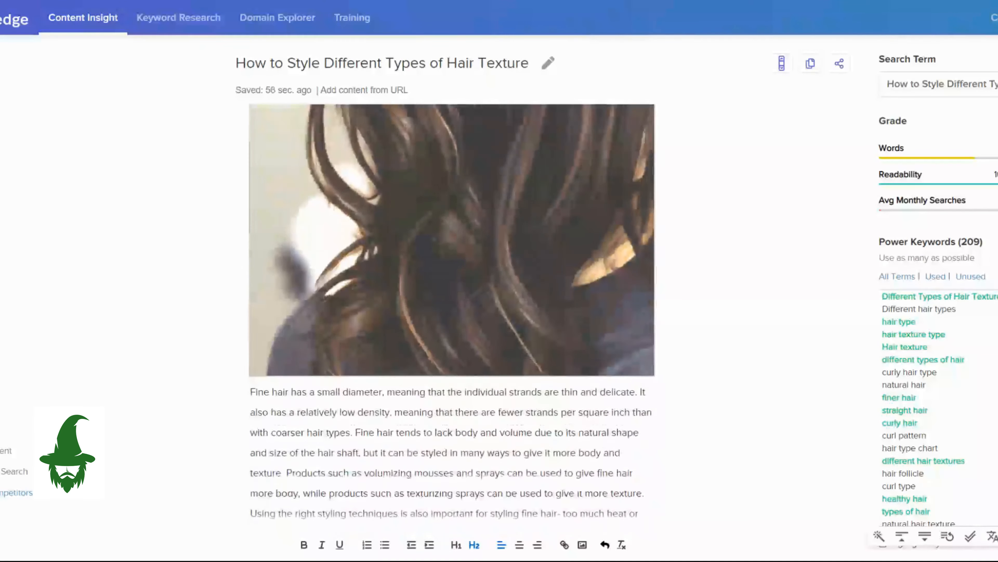
Change the word "Textures" to "Types" in the heading "Tips and Tricks for Styling Different Hair Textures".
scroll(452, 315, "down", 6)
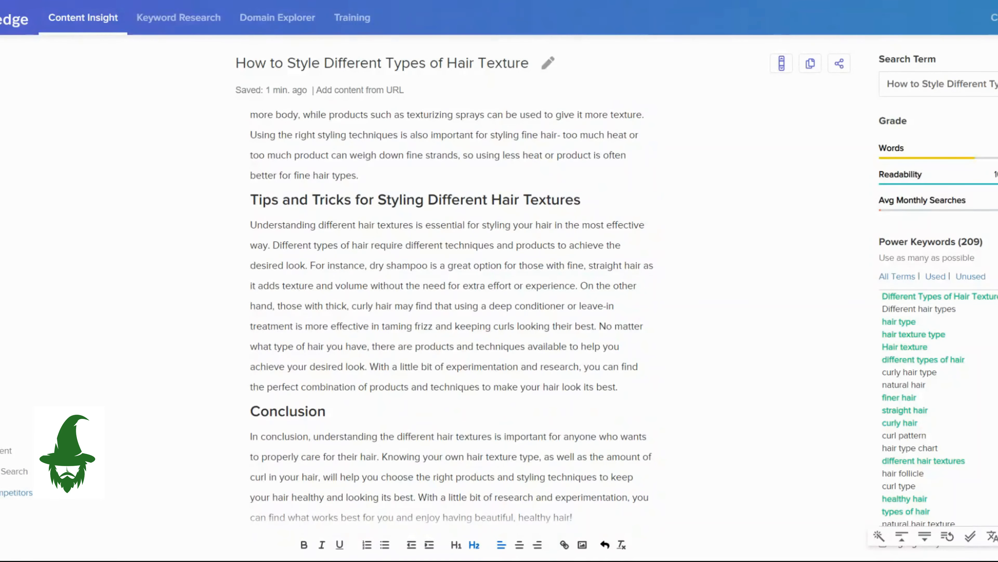
left_click(539, 200)
left_click_drag(539, 200, 565, 200)
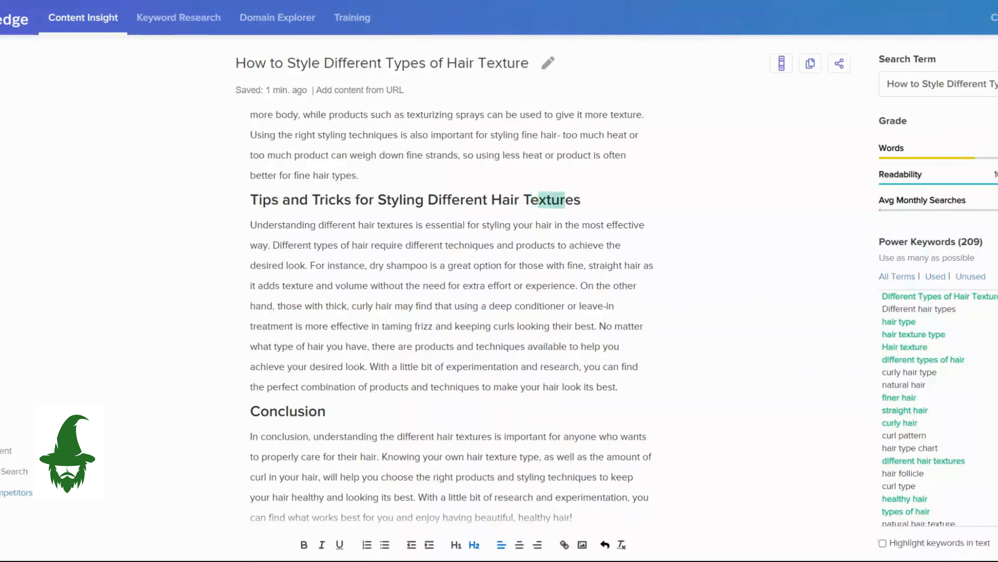
key("BackSpace")
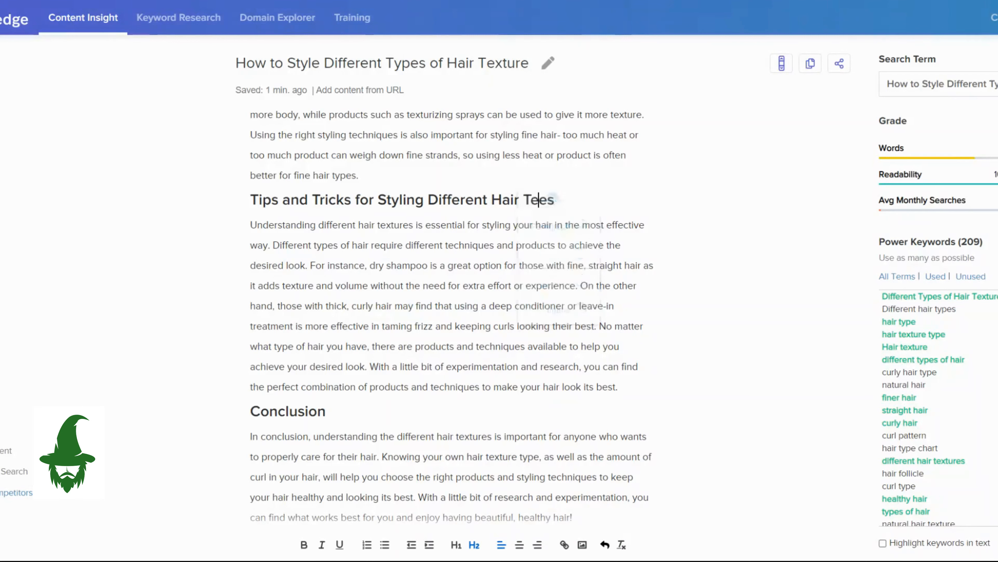
type("yp")
left_click(575, 245)
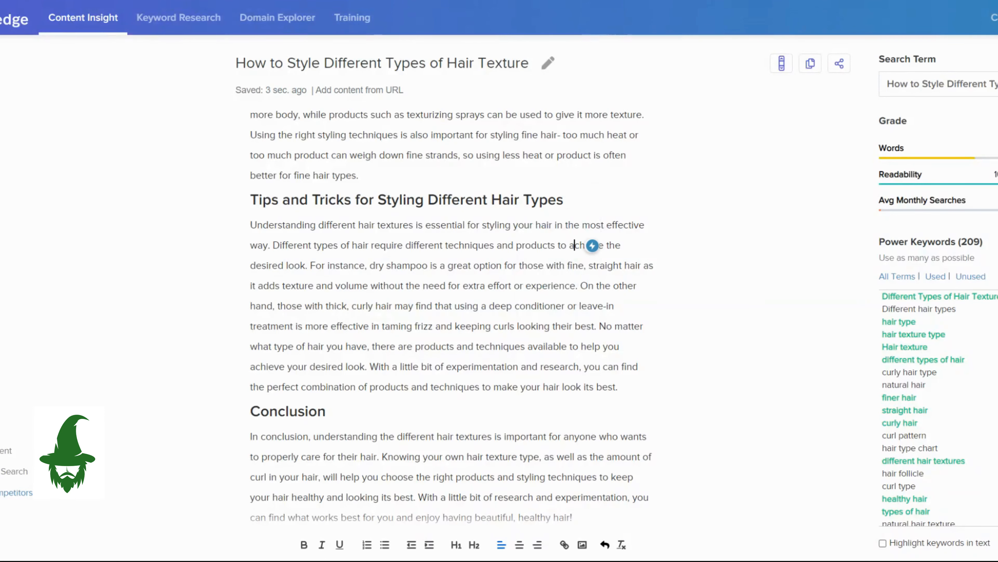
Review the article from the tips and conclusion sections back through every styling section and image to its opening headings.
left_click(569, 200)
left_click(612, 266)
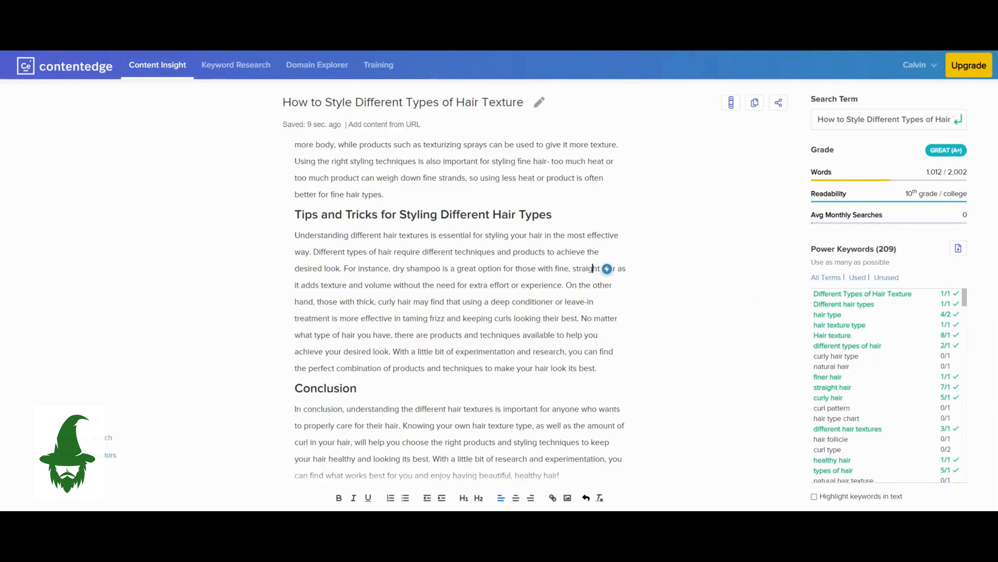
scroll(461, 300, "down", 1)
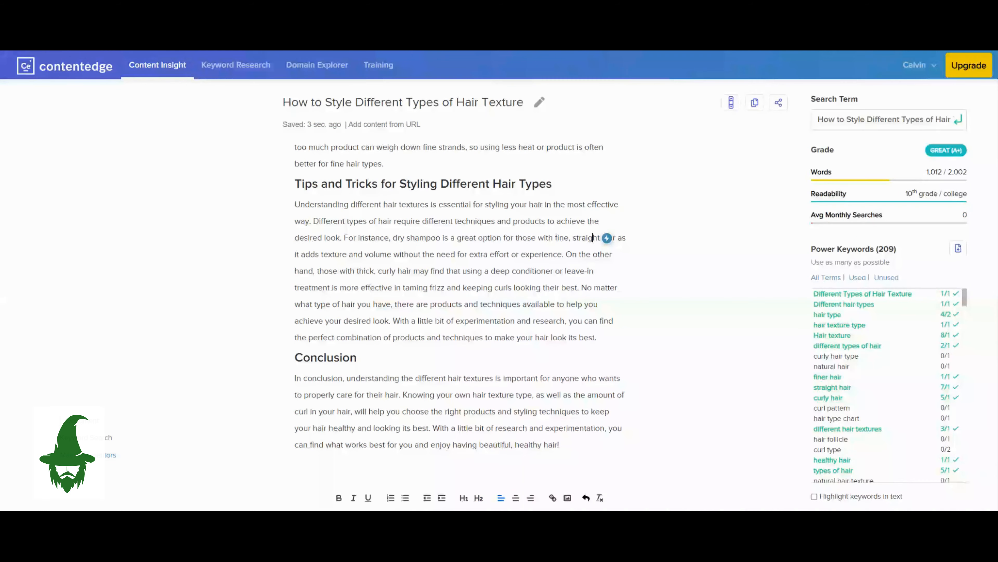
scroll(461, 300, "up", 5)
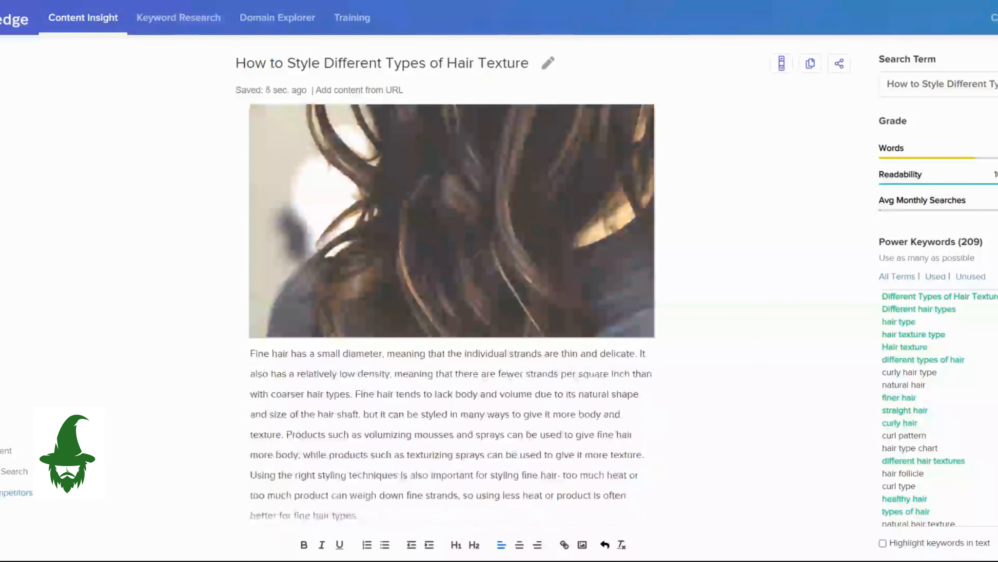
scroll(452, 314, "up", 4)
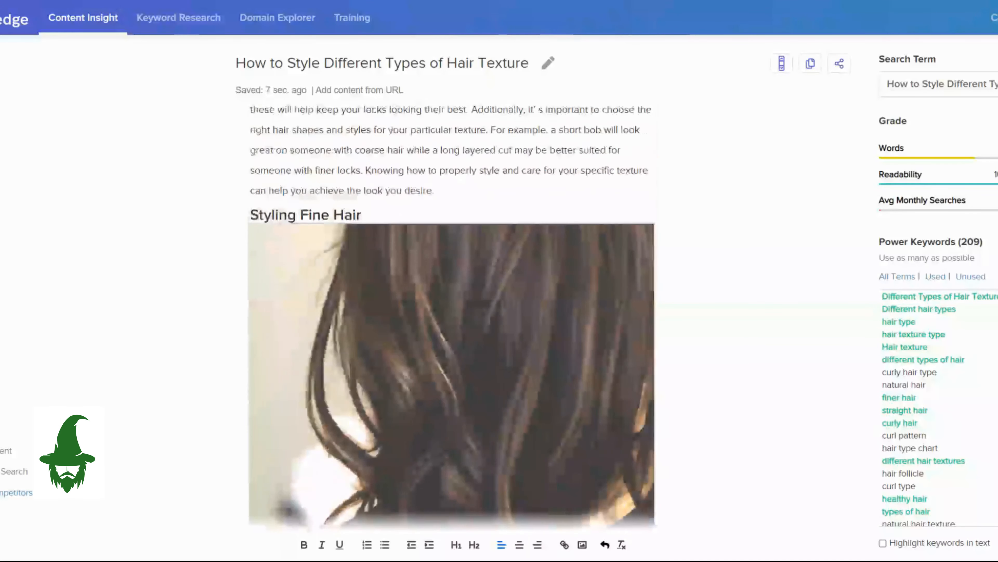
scroll(452, 315, "up", 6)
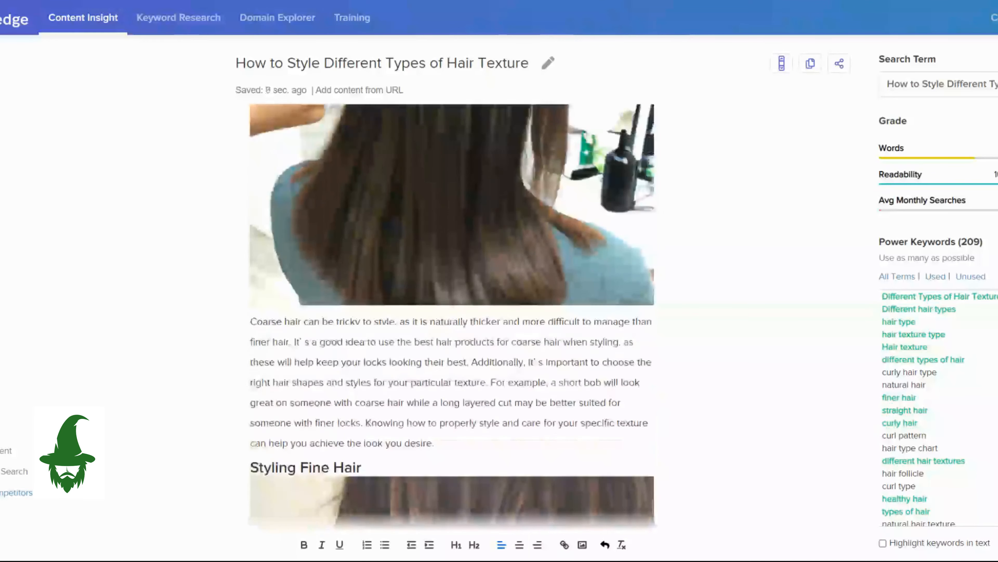
scroll(452, 315, "up", 6)
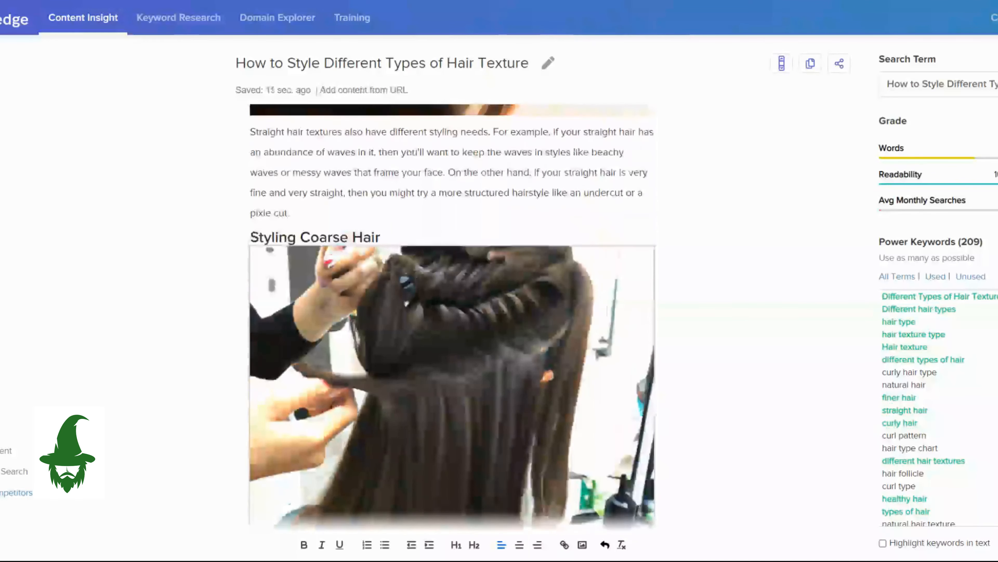
scroll(453, 314, "up", 10)
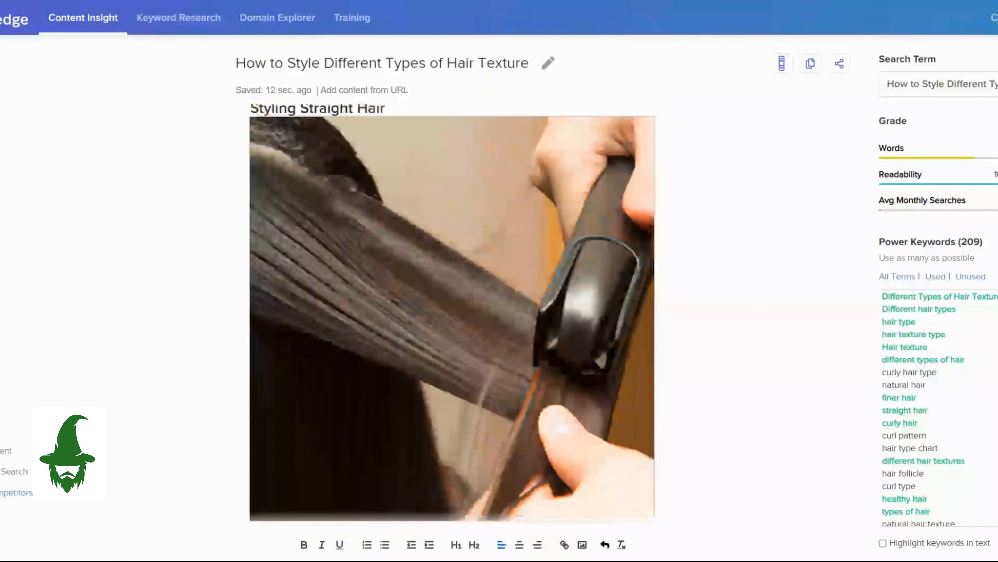
scroll(452, 315, "up", 9)
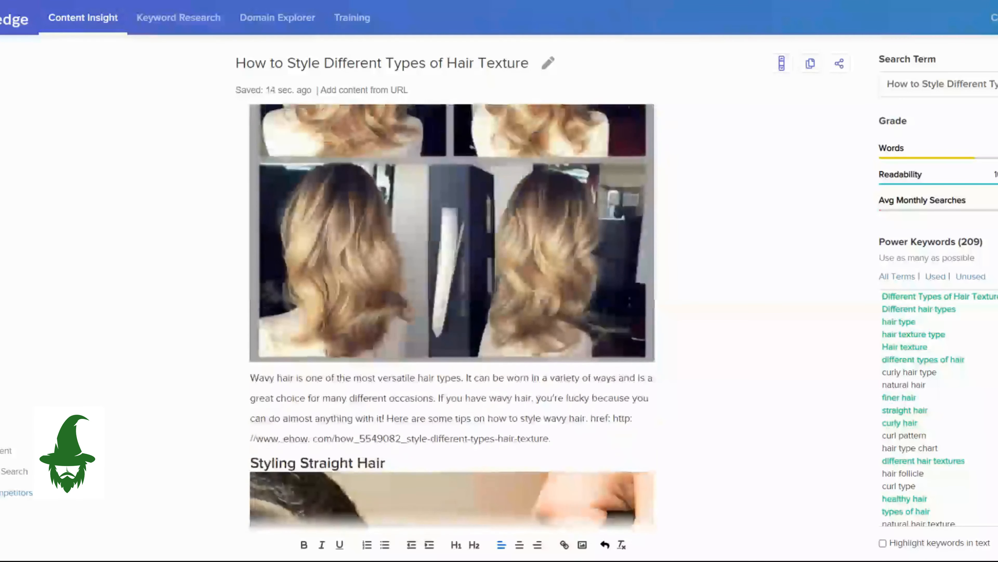
scroll(452, 314, "up", 7)
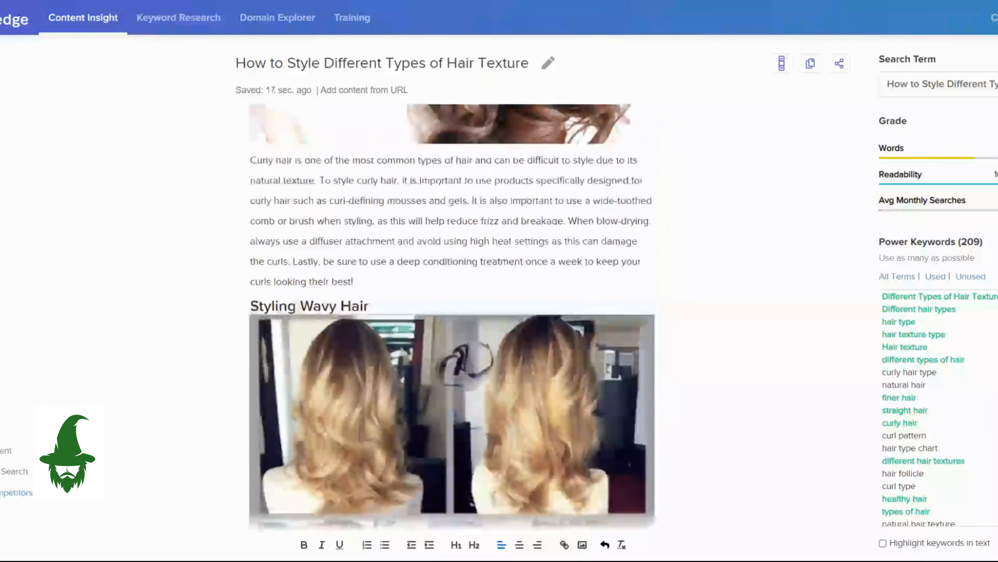
scroll(452, 315, "up", 10)
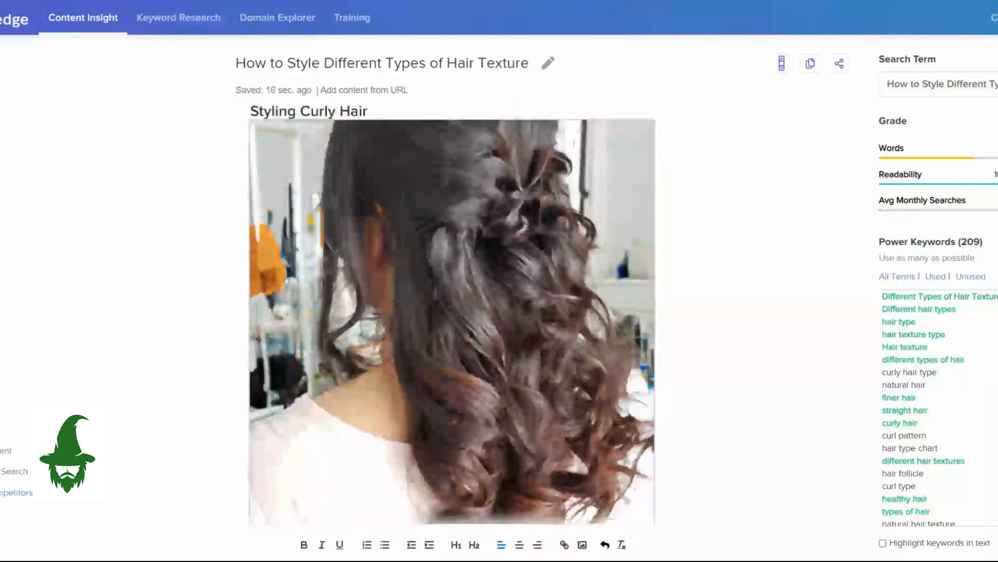
scroll(452, 315, "up", 11)
scroll(452, 315, "up", 2)
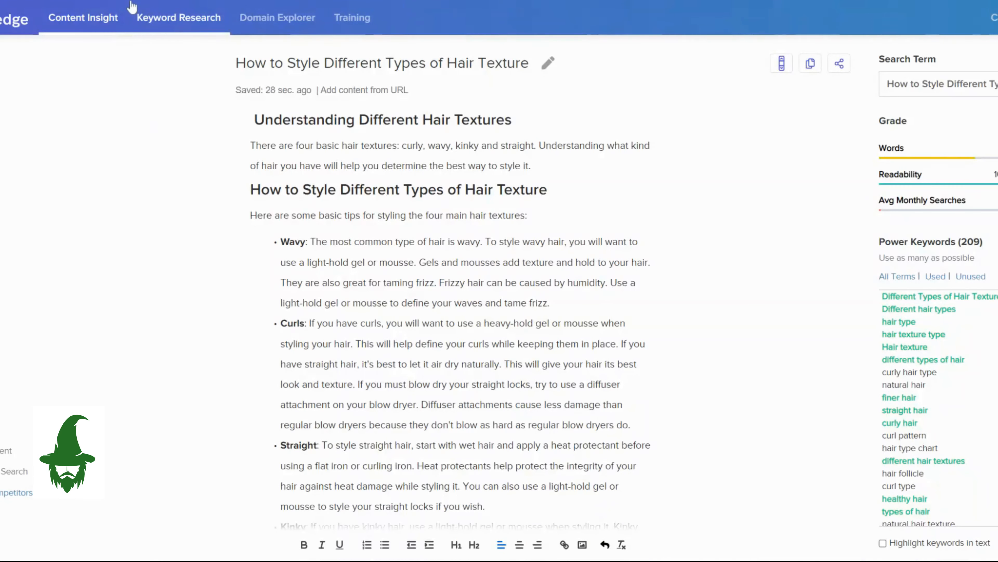
Run a Broad United States keyword report for "Breakfast Ideas for Busy Mornings" and create a content document from the matching keyword.
left_click(140, 15)
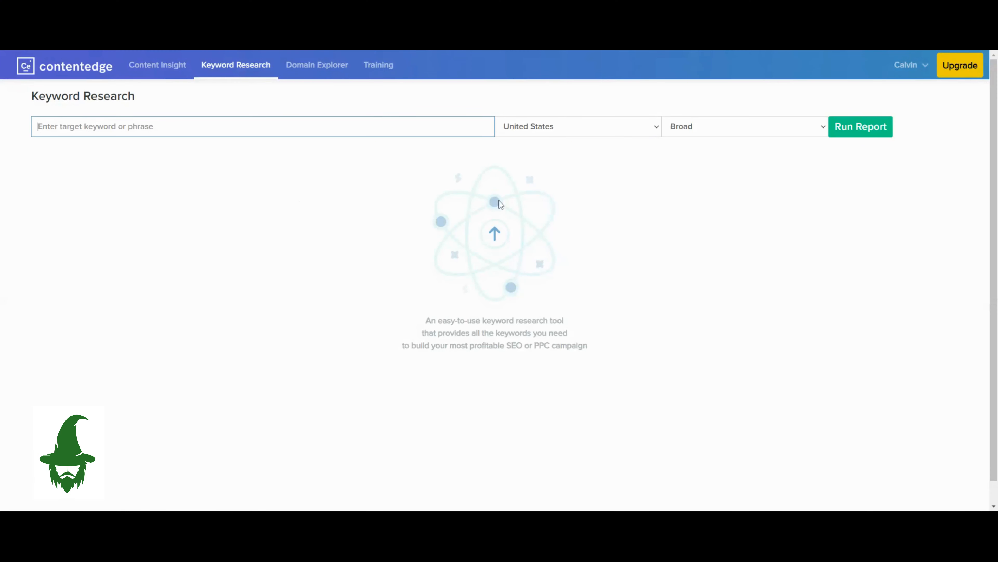
type("Breakfast Ideas for Busy Mornings")
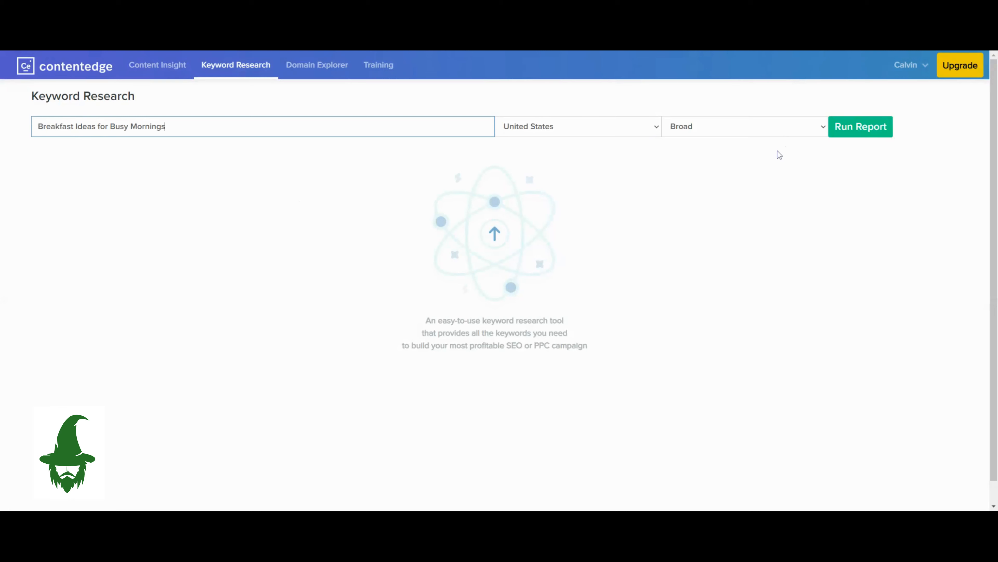
left_click(805, 128)
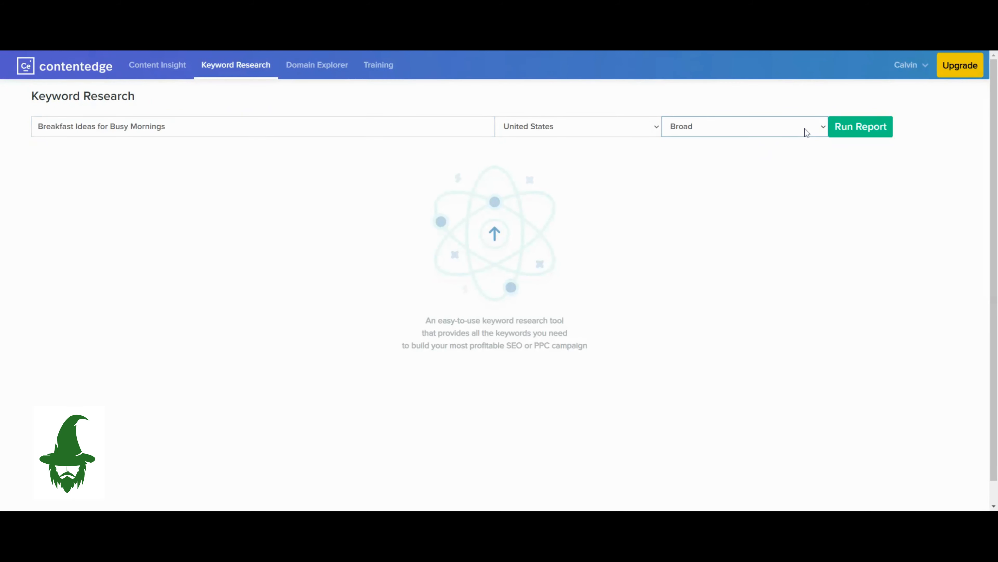
left_click(867, 133)
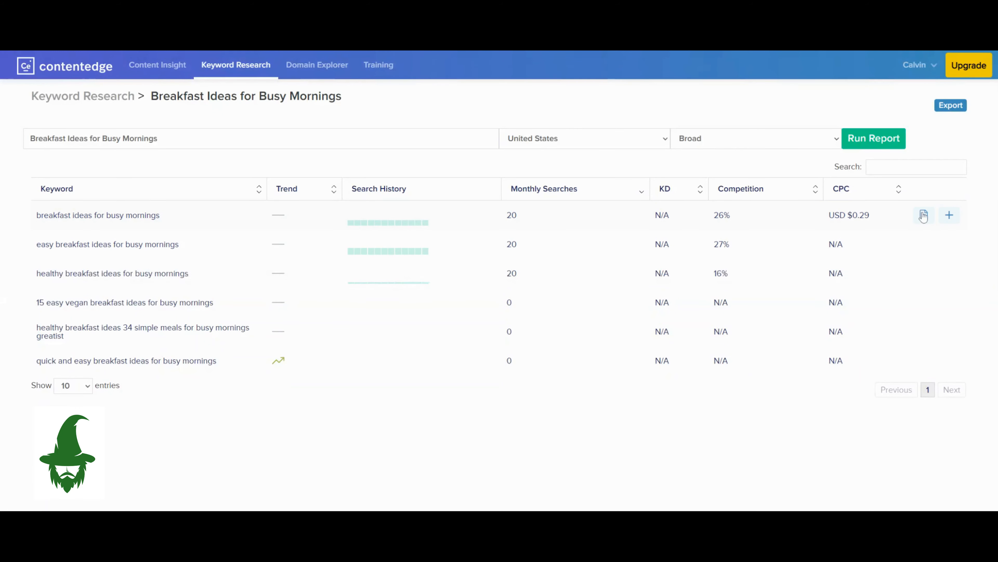
left_click(949, 216)
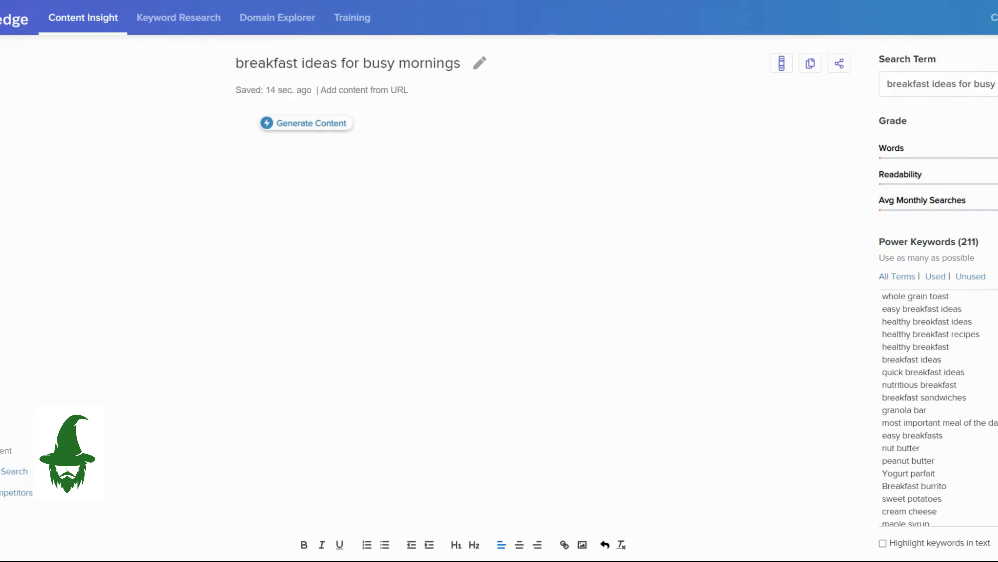
Generate an outline from the description "quick and easy breakfast ideas for those who are very busy in the morning" and insert it.
left_click(317, 130)
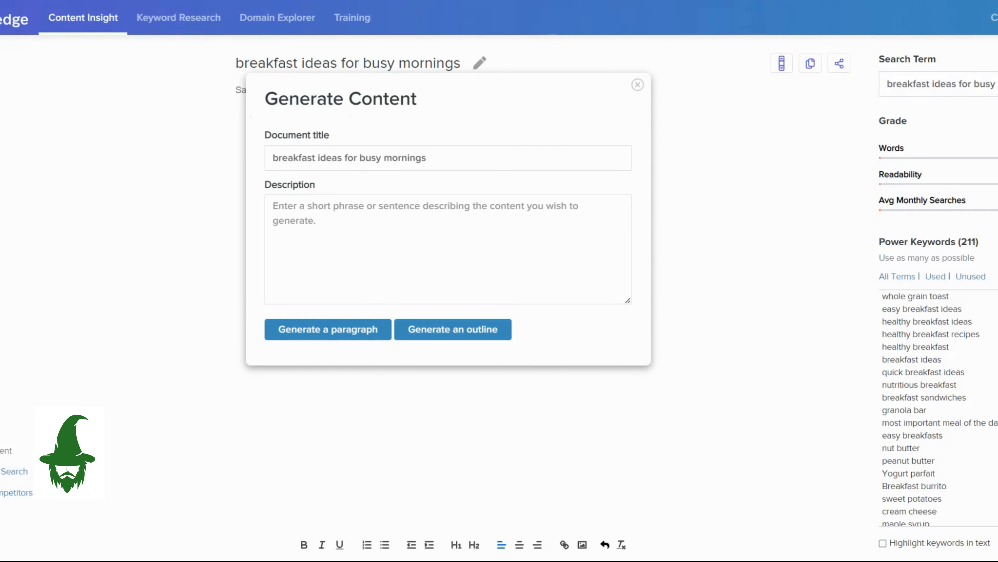
left_click(448, 243)
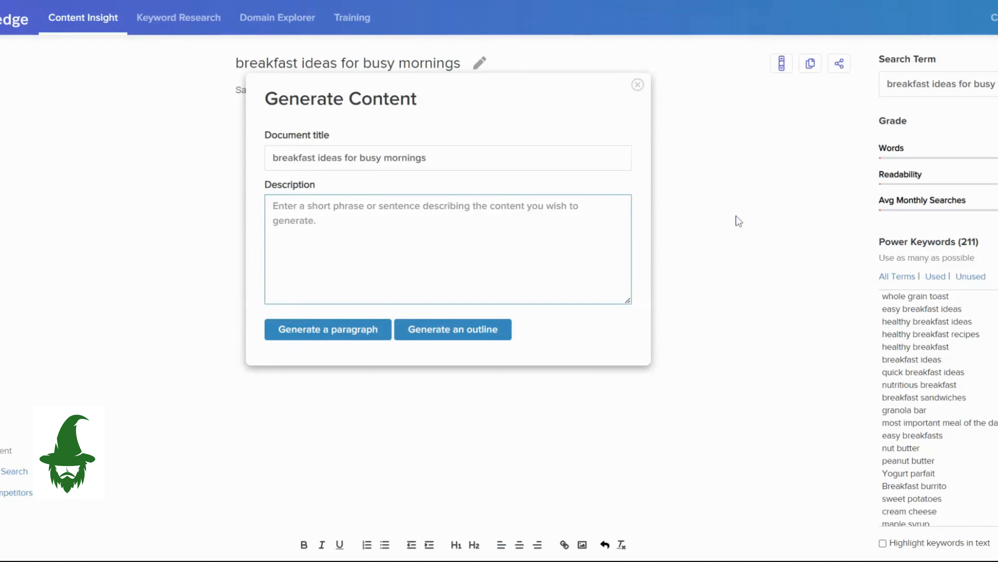
type("quick and easy breakfast ideas for those who are very busy in the morning")
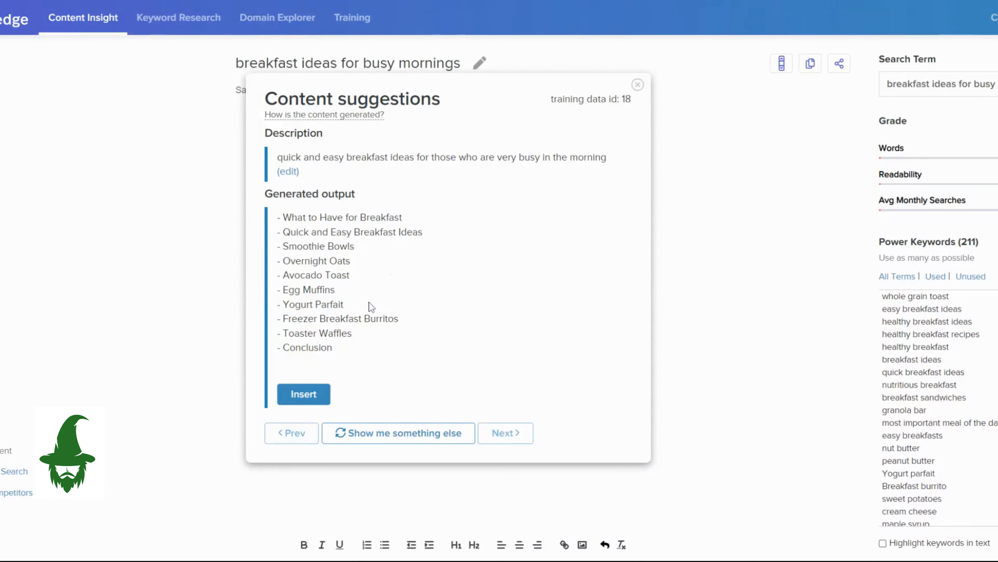
left_click(303, 395)
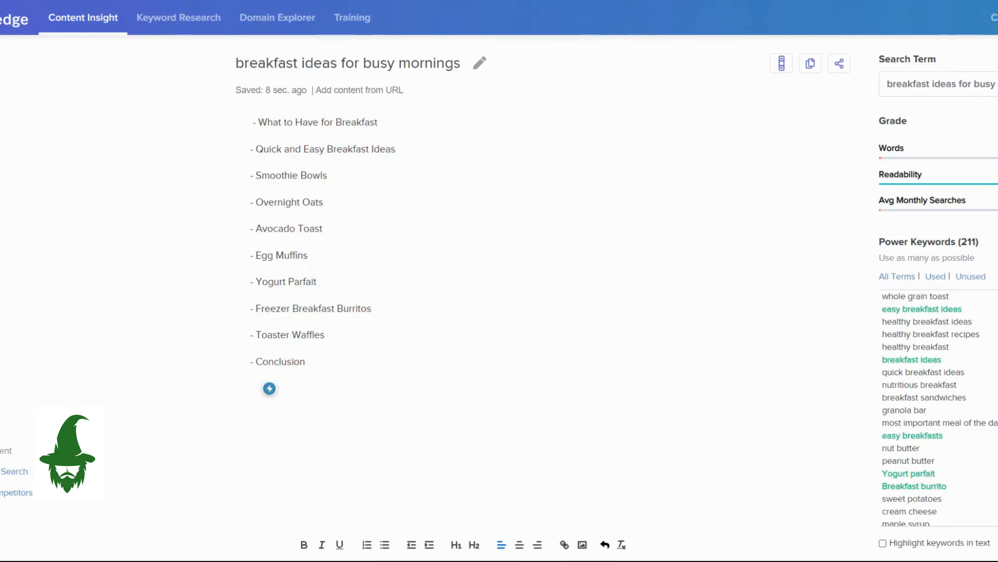
Try generating a paragraph from the outline item "What to Have for Breakfast" and read through the suggestion.
left_click(258, 123)
left_click_drag(258, 122, 377, 122)
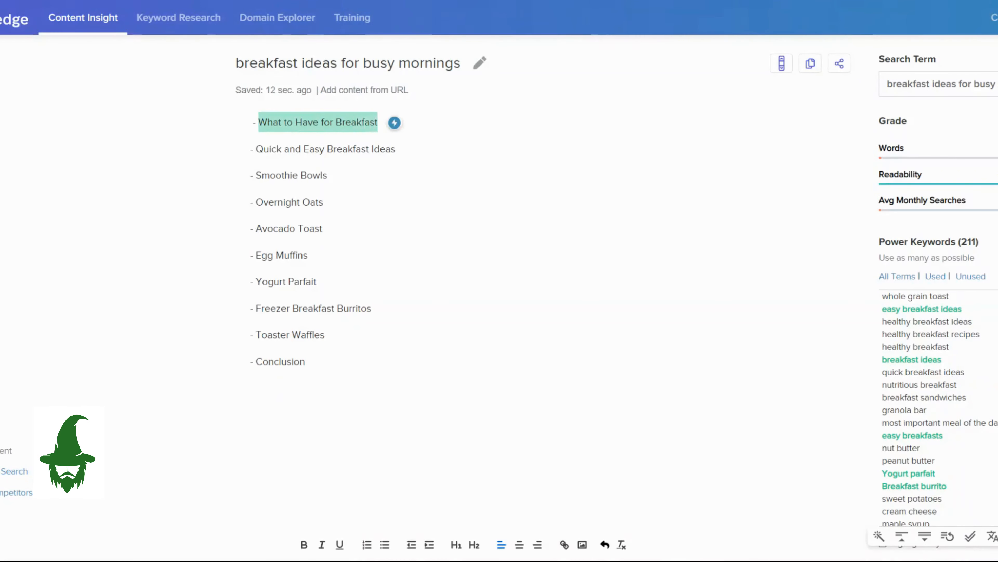
left_click(394, 122)
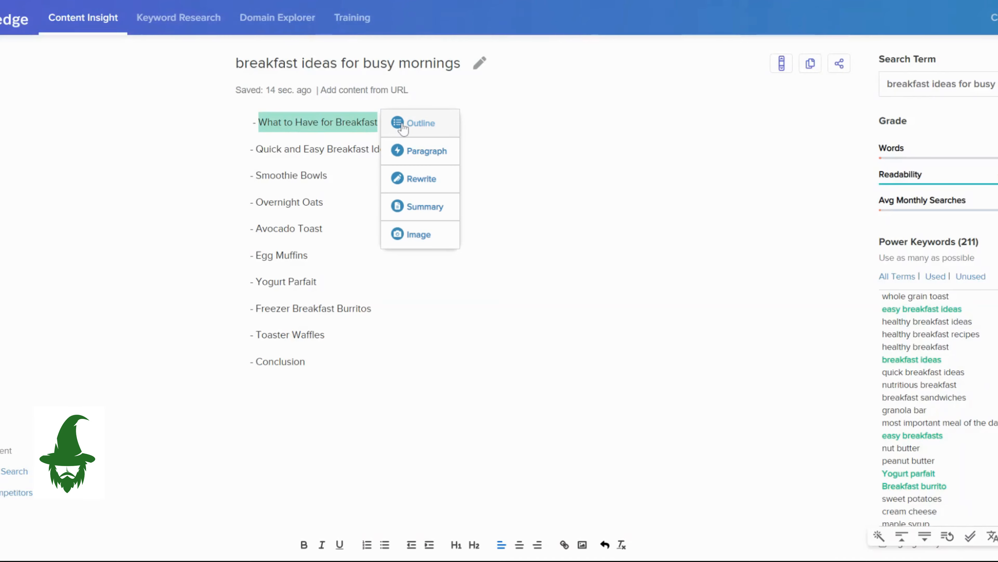
left_click(417, 154)
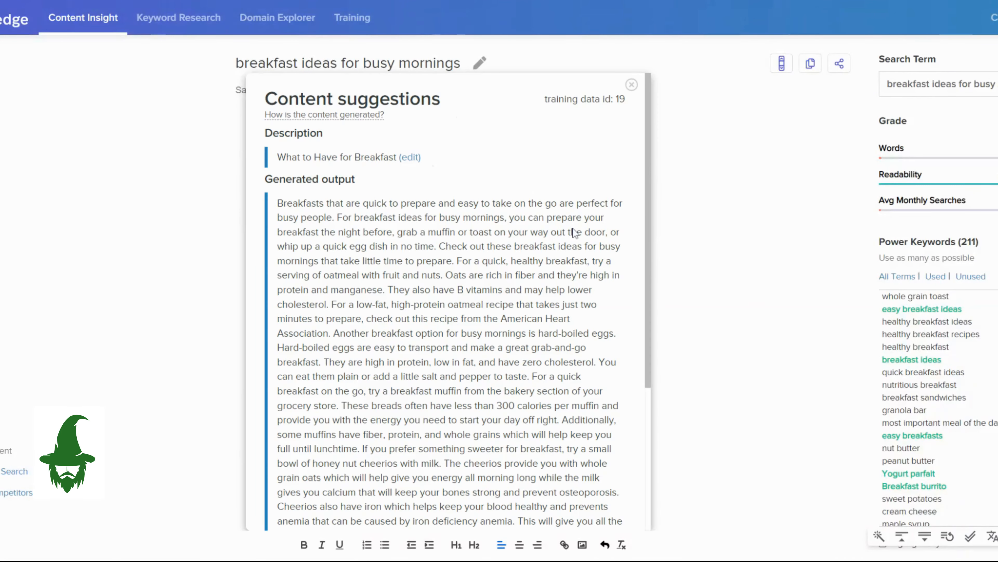
scroll(585, 276, "down", 5)
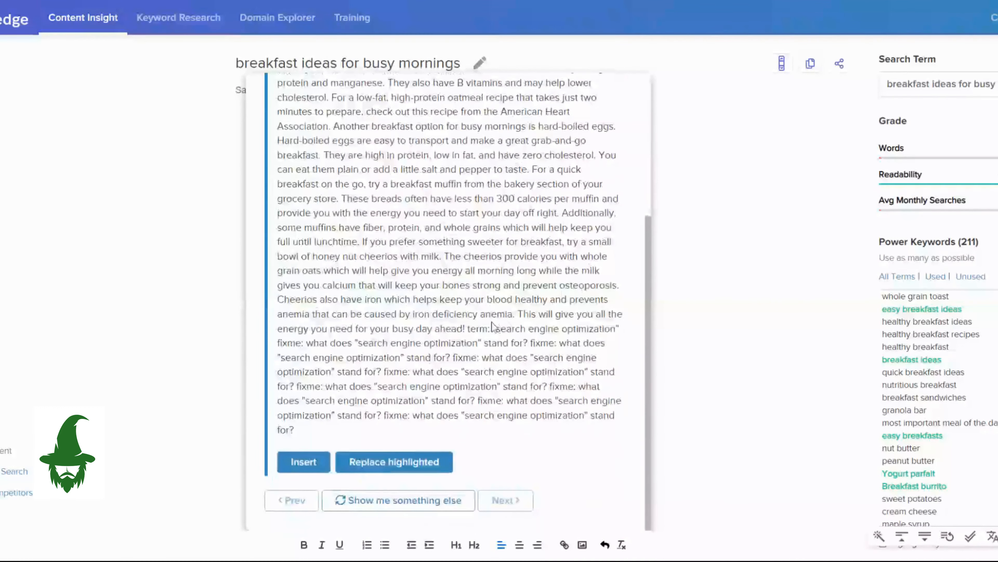
scroll(492, 325, "up", 5)
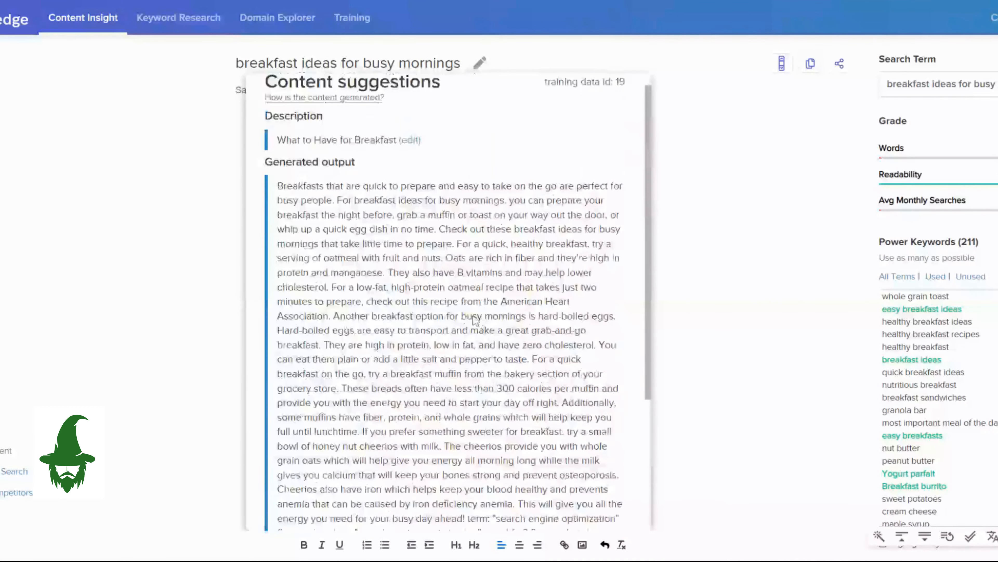
scroll(475, 327, "down", 5)
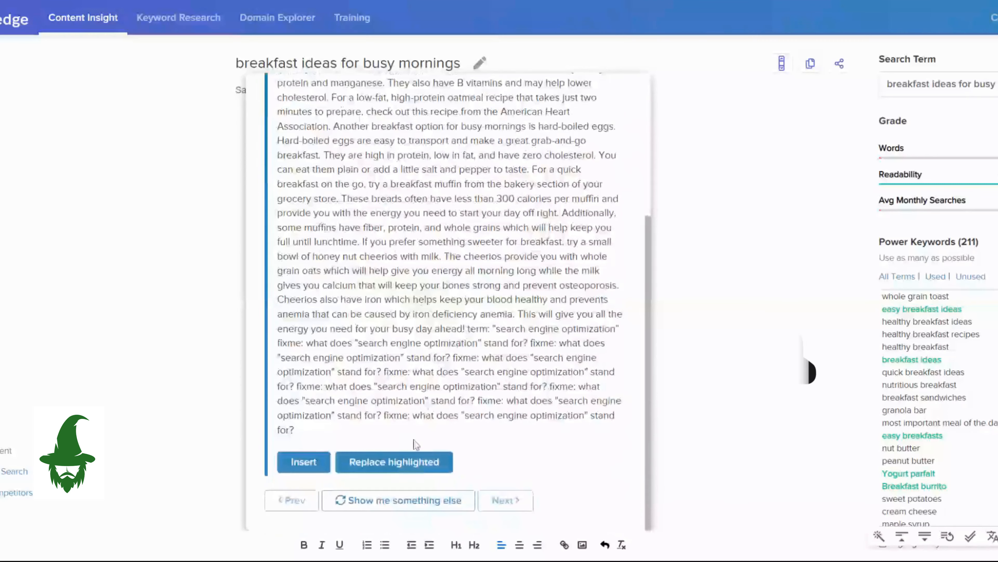
Request an alternative paragraph for "What to Have for Breakfast", read it through and dismiss the suggestions without inserting any.
left_click(395, 505)
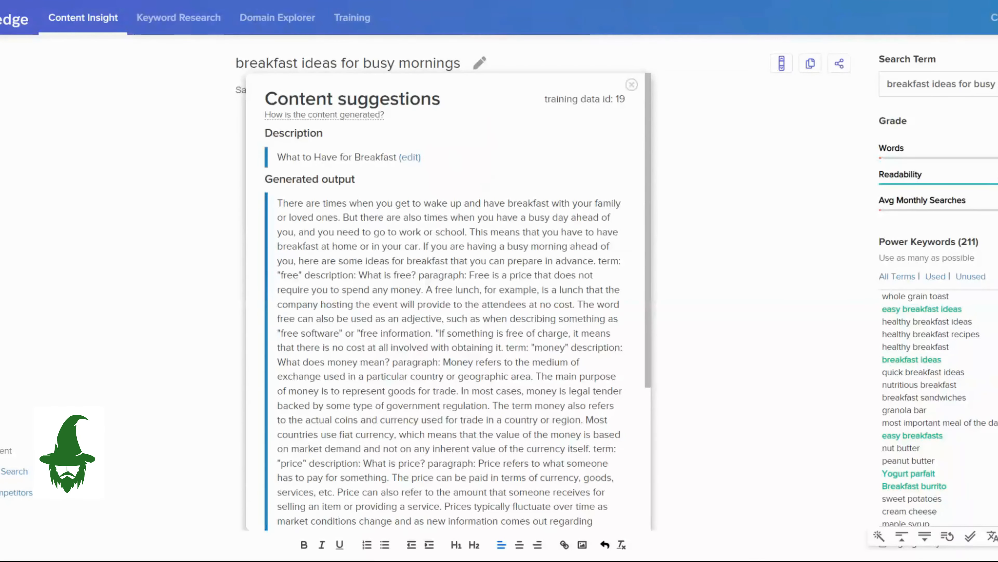
scroll(537, 374, "down", 2)
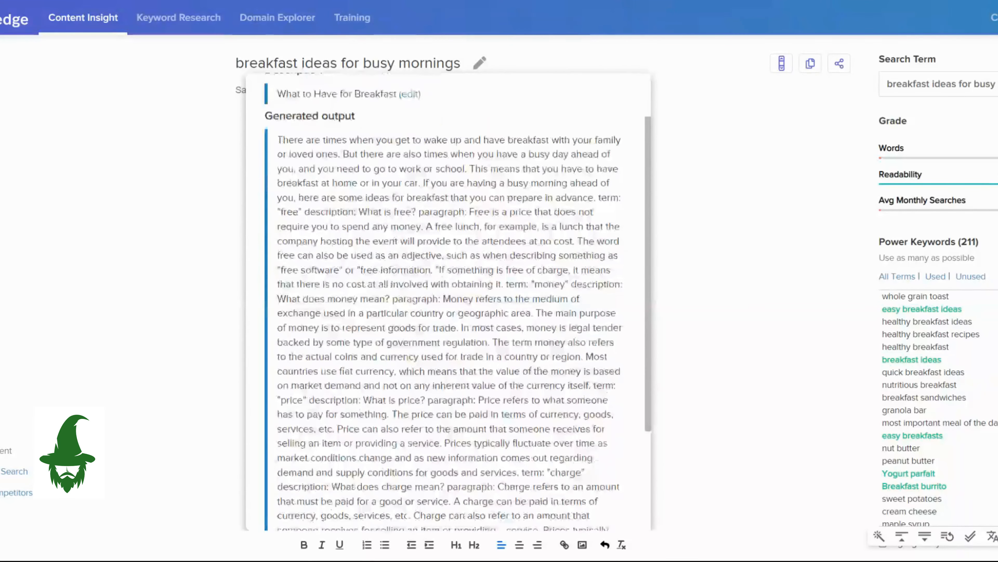
scroll(539, 370, "down", 2)
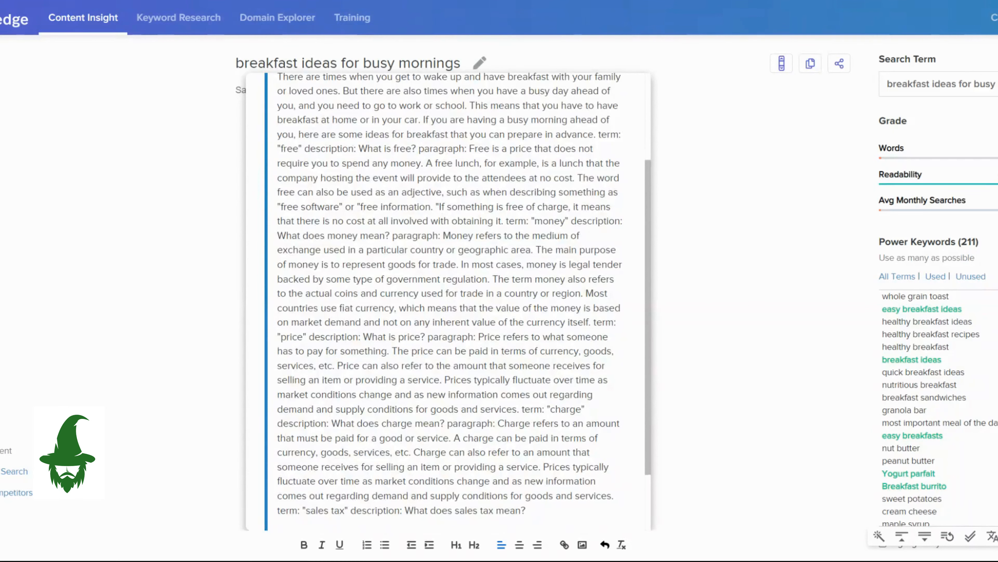
scroll(515, 365, "down", 1)
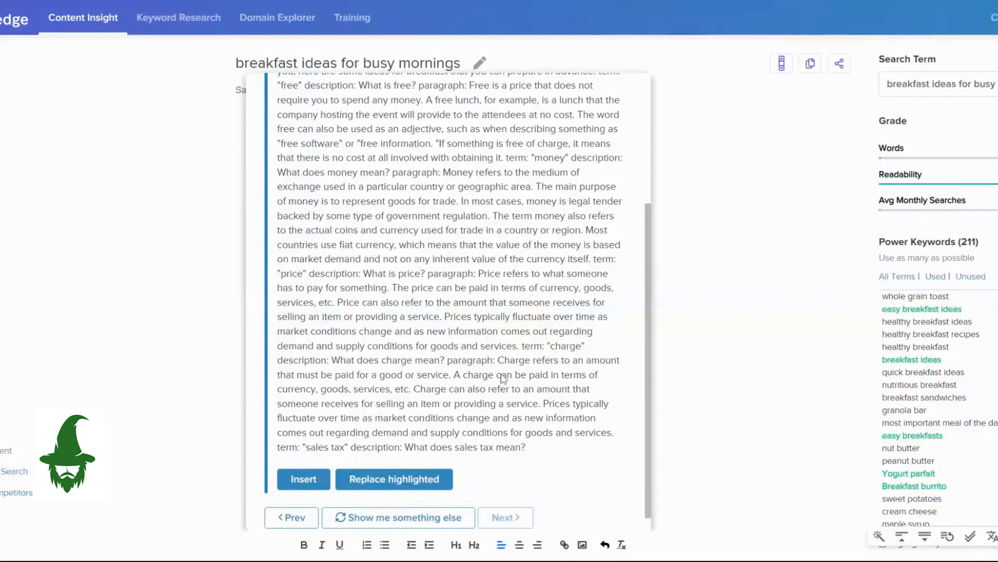
scroll(501, 373, "down", 1)
scroll(501, 373, "up", 3)
scroll(501, 373, "up", 1)
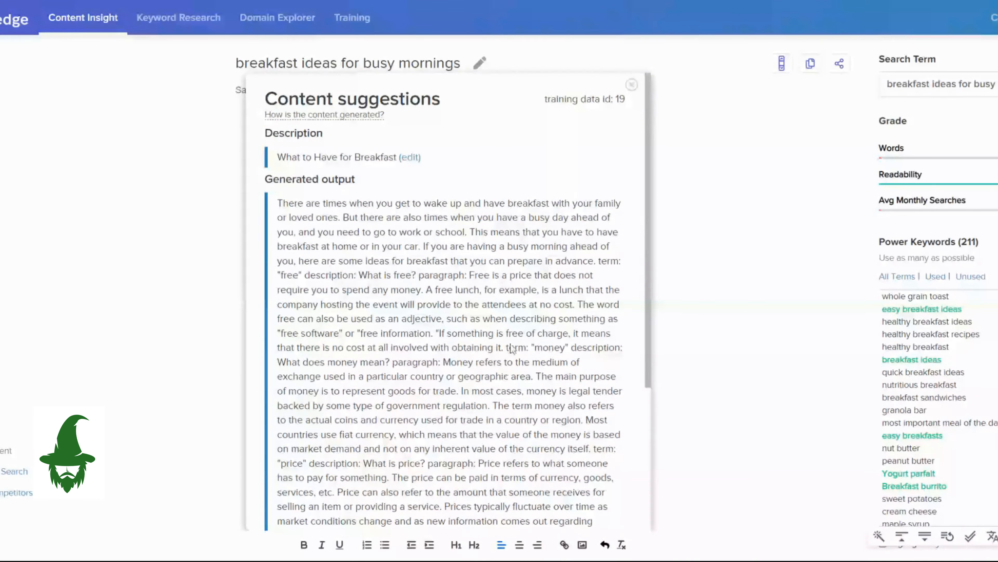
left_click(634, 92)
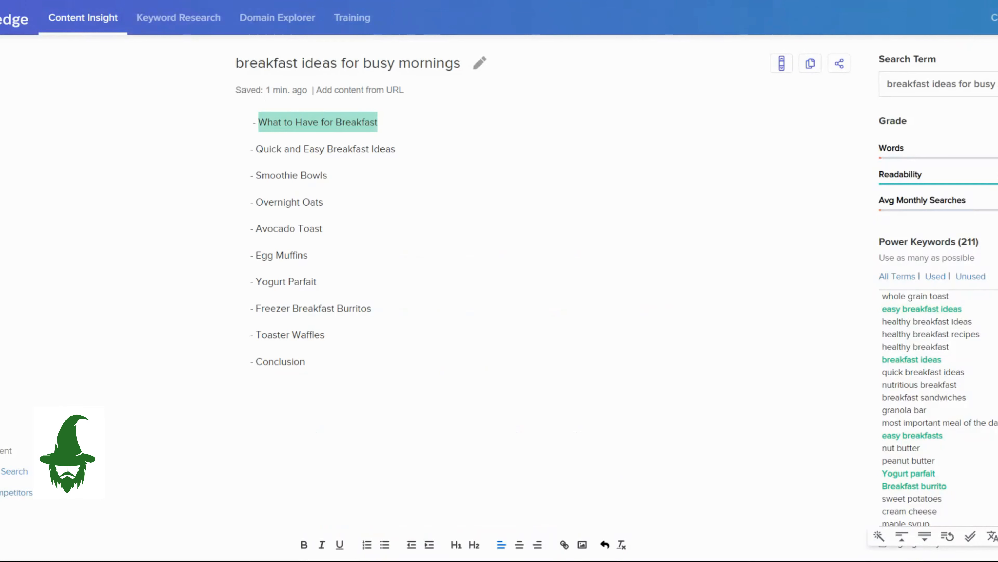
Generate an AI image for the outline item "Smoothie Bowls" and insert it beneath that item.
left_click_drag(255, 175, 328, 175)
left_click(344, 176)
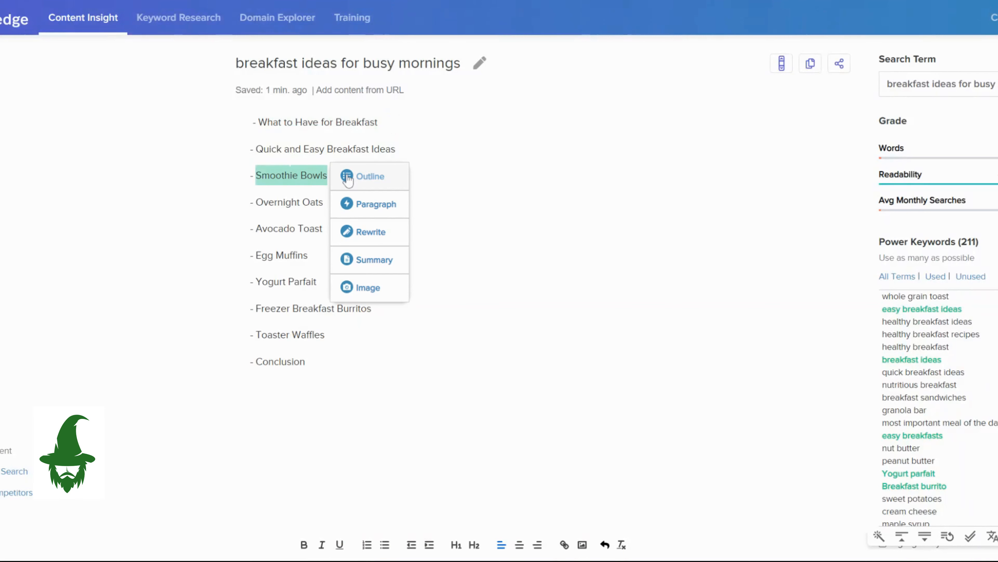
left_click(378, 288)
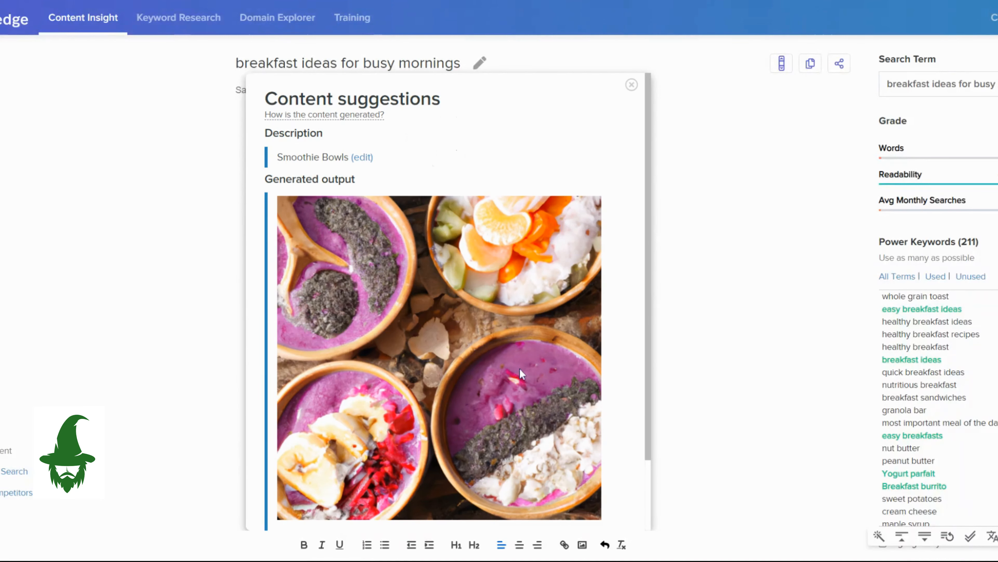
scroll(520, 373, "down", 2)
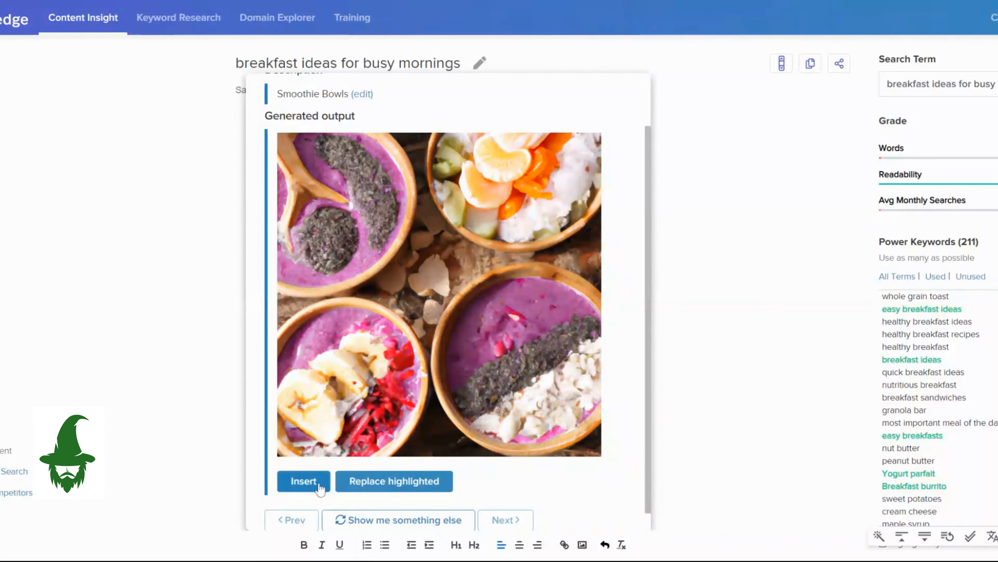
left_click(304, 481)
scroll(452, 317, "down", 4)
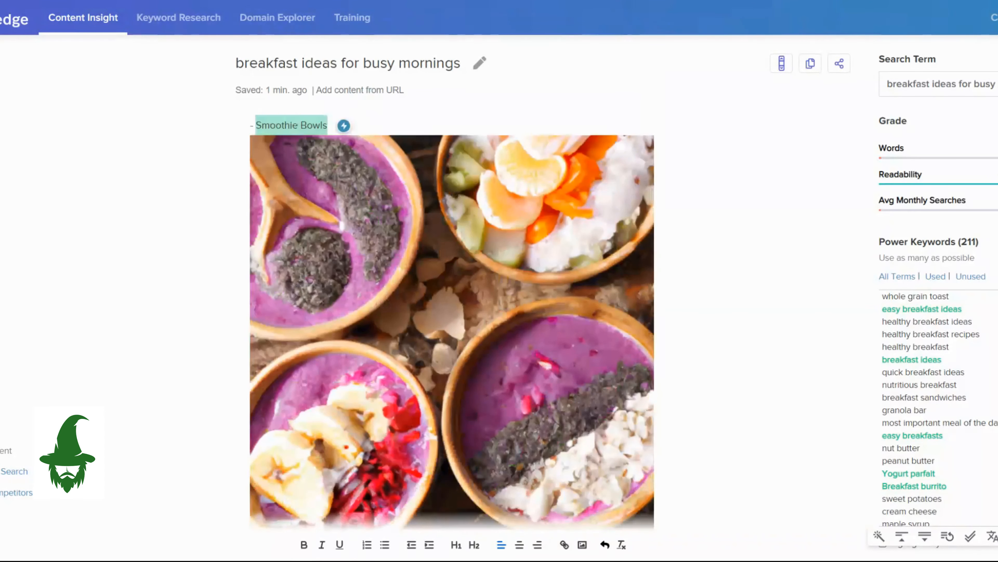
Generate a paragraph for "Smoothie Bowls" and insert it between the item and its image.
scroll(452, 317, "up", 2)
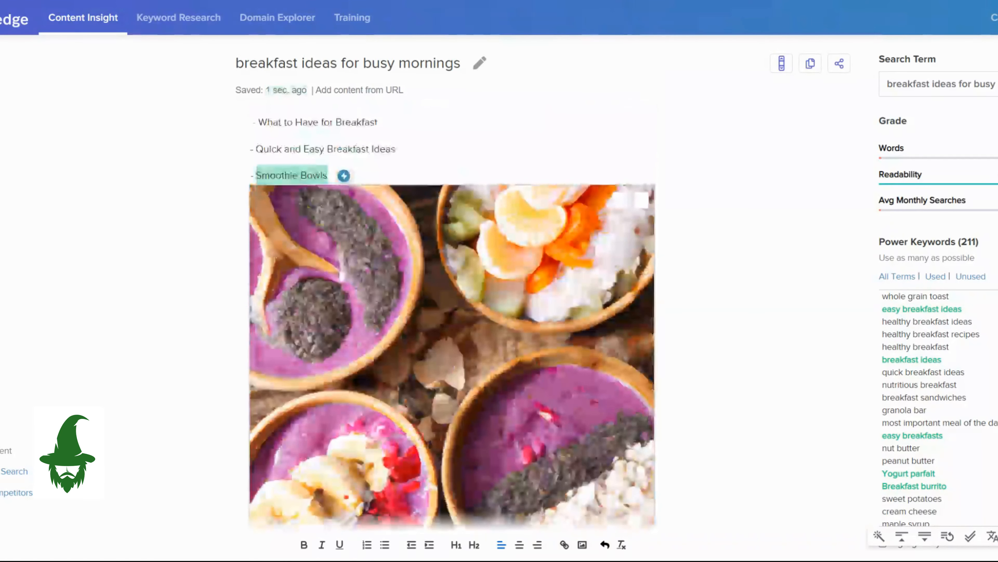
left_click(343, 174)
left_click(372, 205)
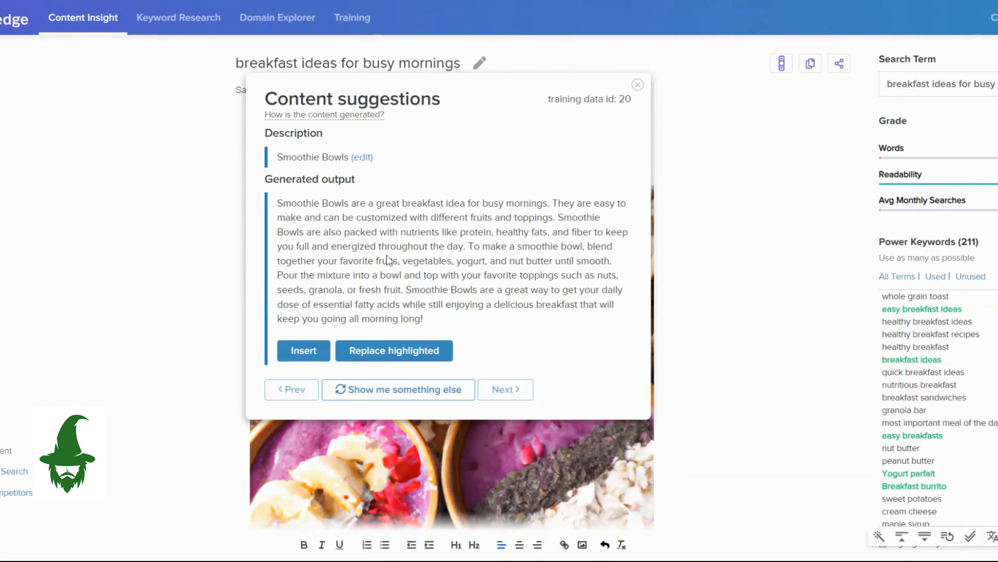
left_click(304, 350)
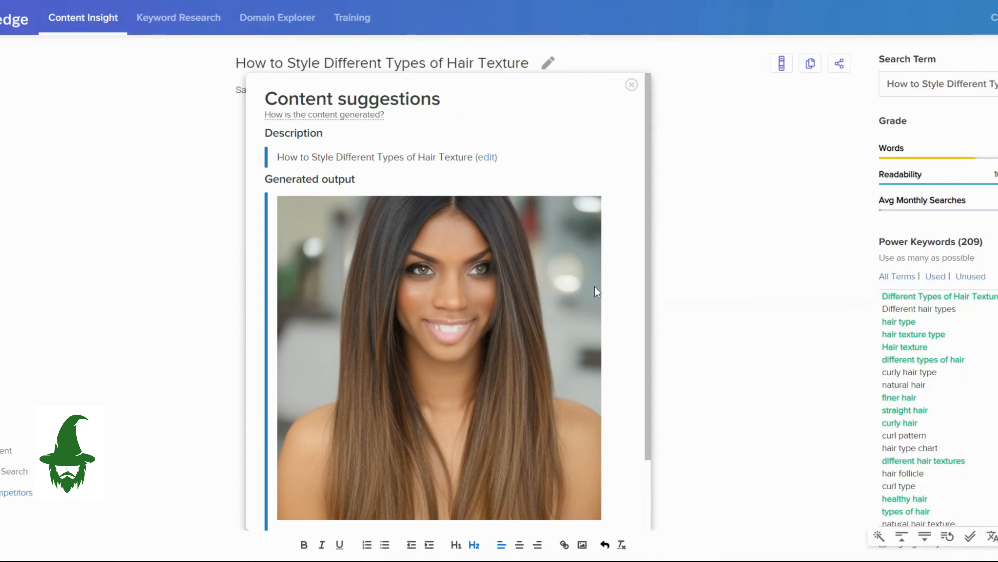
Request a different image suggestion for "How to Style Different Types of Hair Texture" and look over the generated images.
scroll(615, 293, "down", 2)
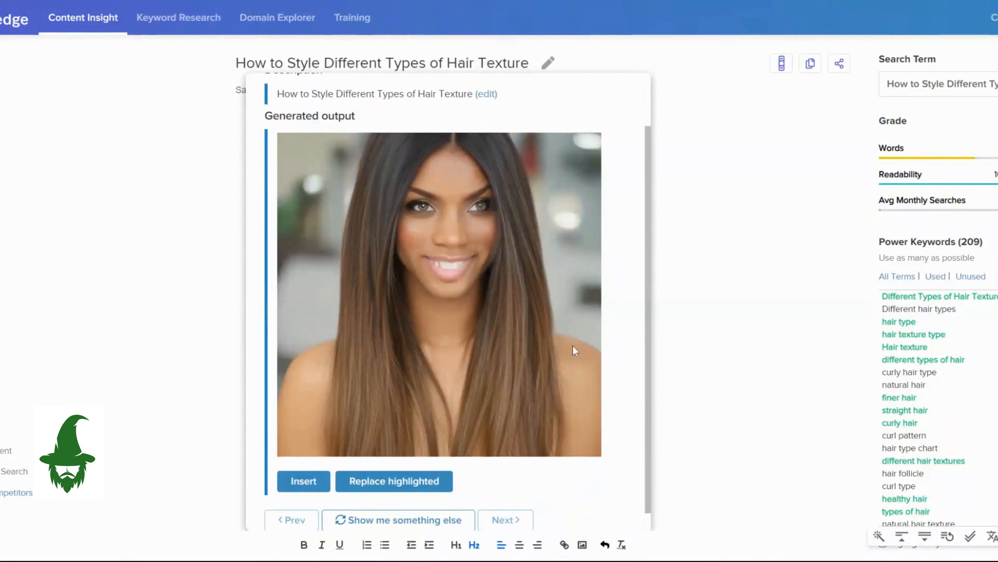
left_click(435, 518)
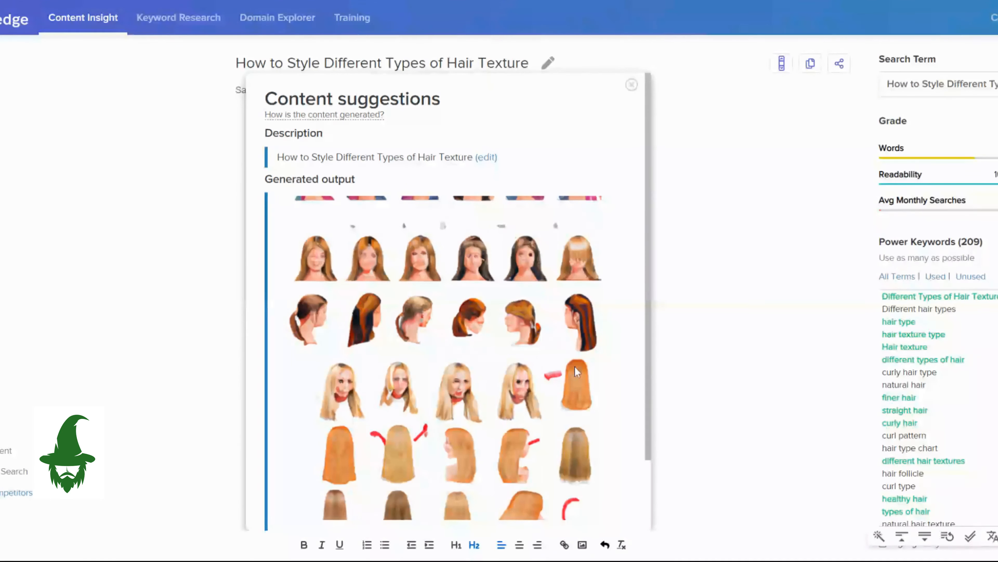
scroll(570, 377, "down", 2)
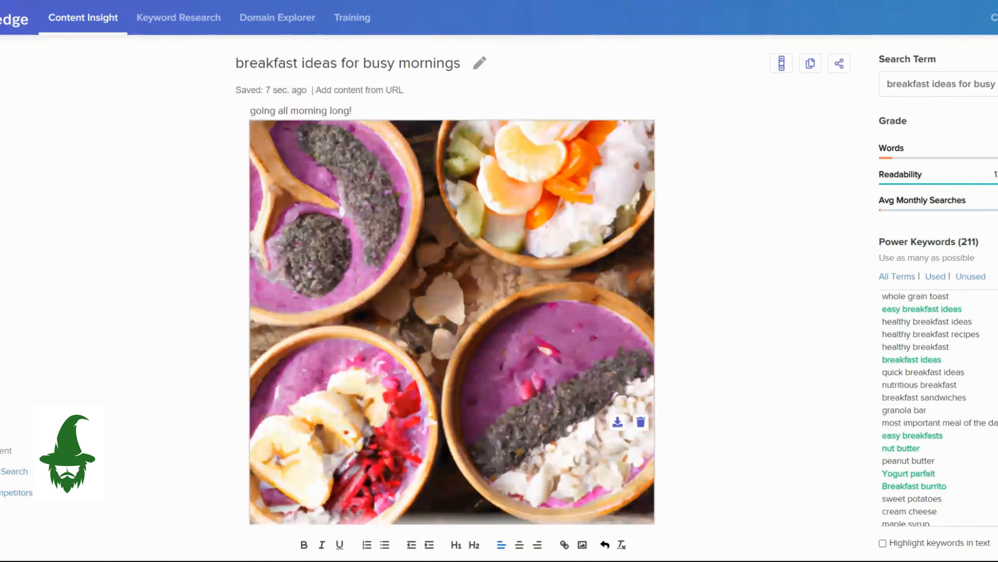
scroll(452, 315, "up", 4)
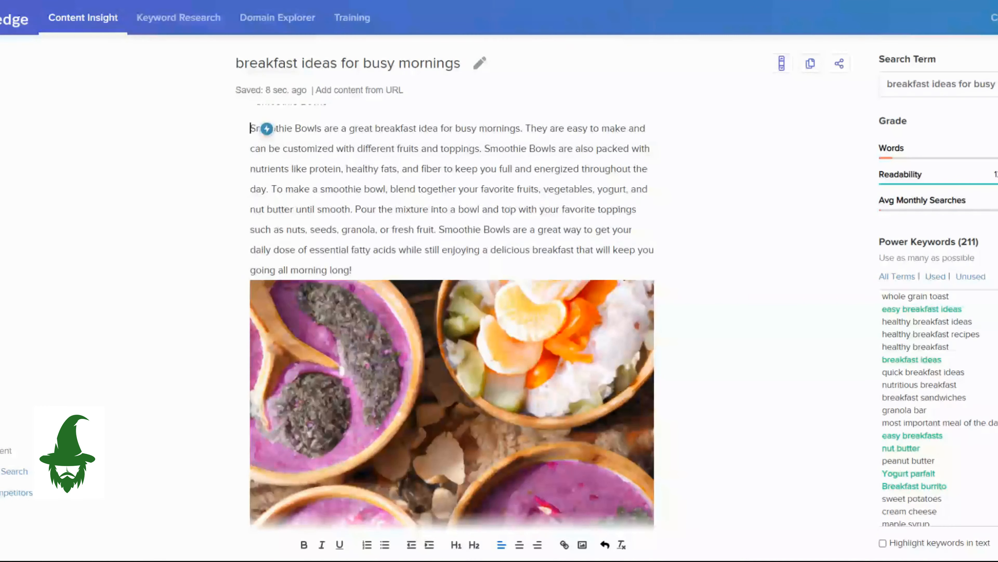
Review the hair-texture article's text and images from its introduction through the curly, wavy, straight, coarse and fine hair sections.
scroll(452, 314, "up", 2)
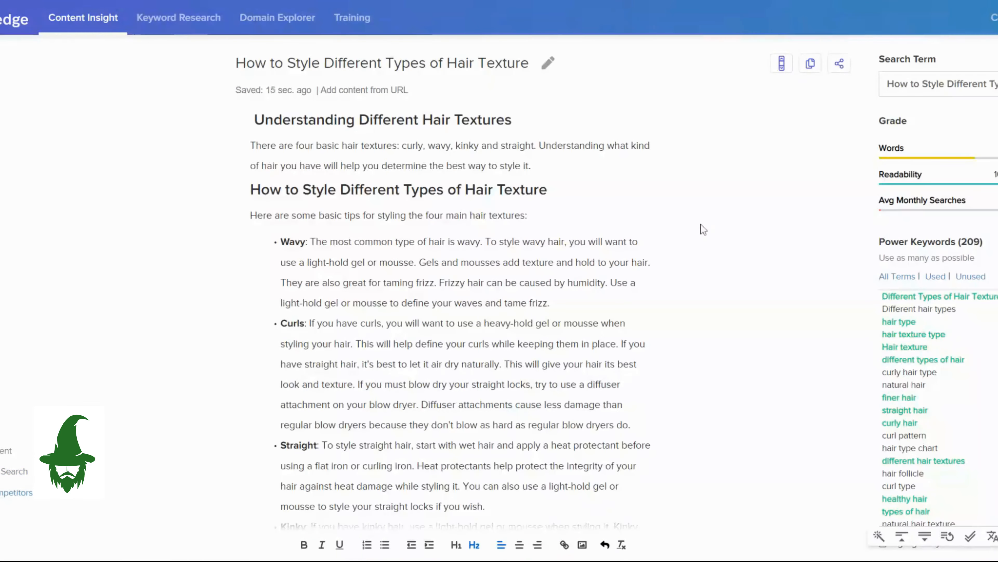
scroll(452, 314, "down", 9)
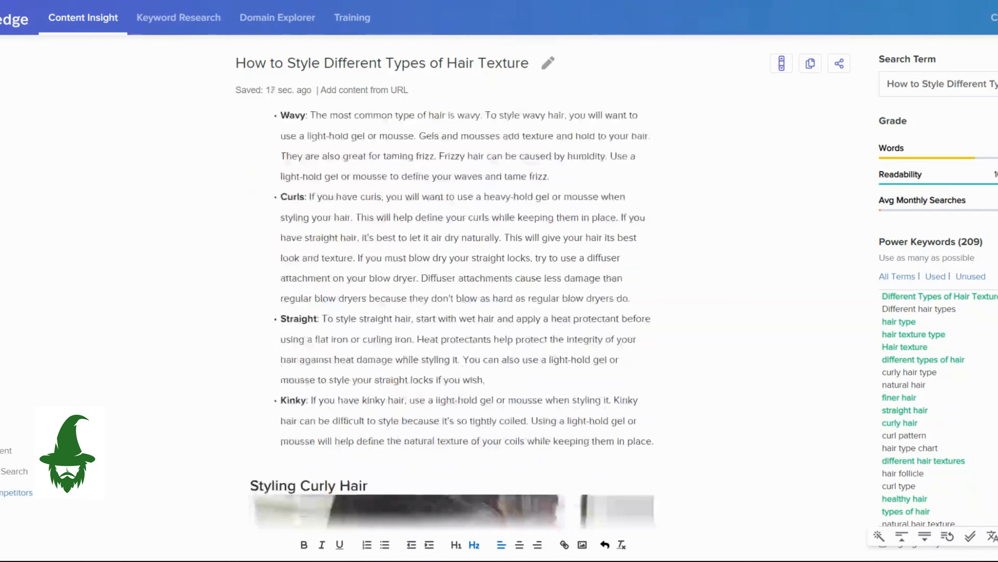
scroll(452, 314, "down", 3)
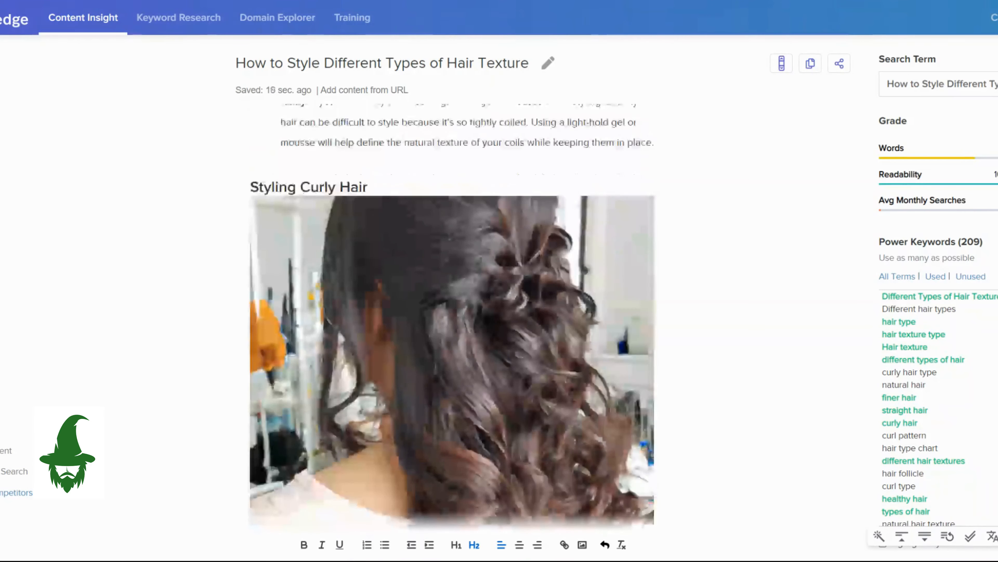
scroll(452, 315, "down", 3)
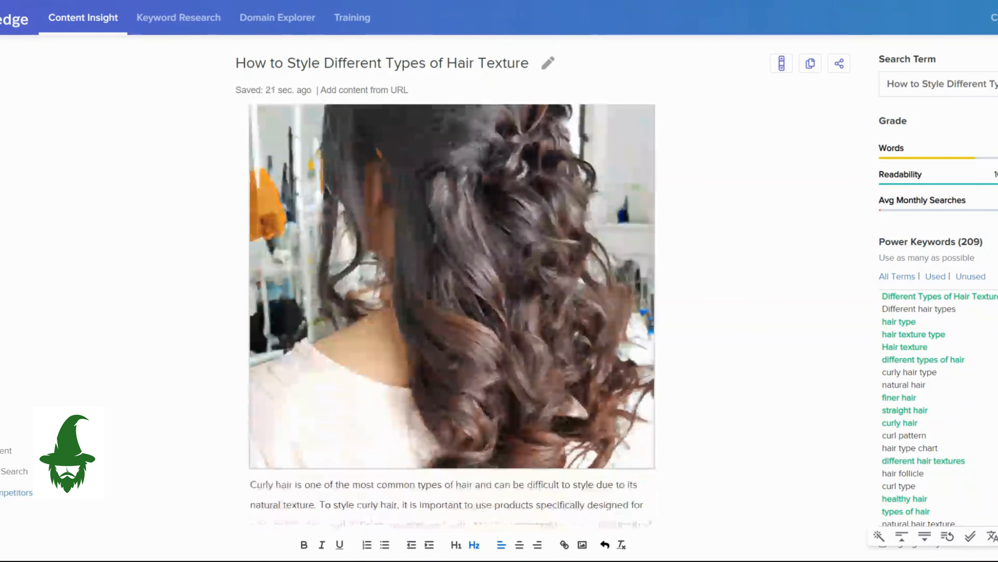
scroll(452, 314, "down", 5)
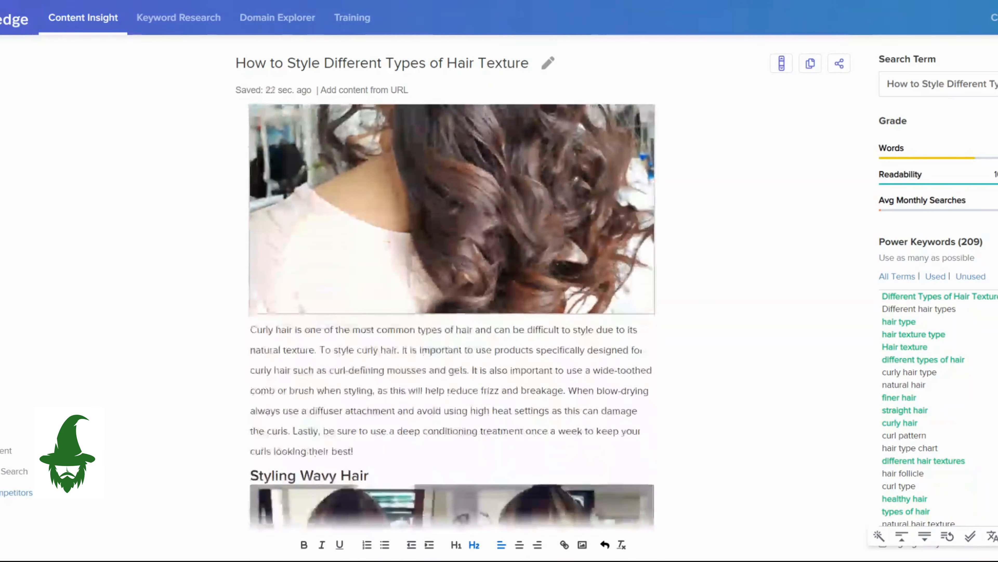
scroll(452, 315, "down", 5)
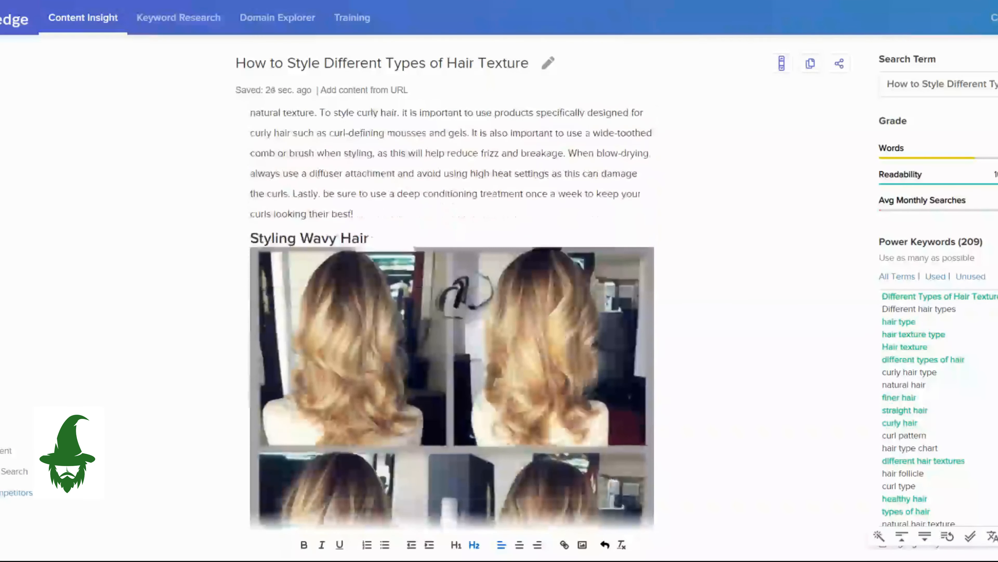
scroll(452, 314, "down", 2)
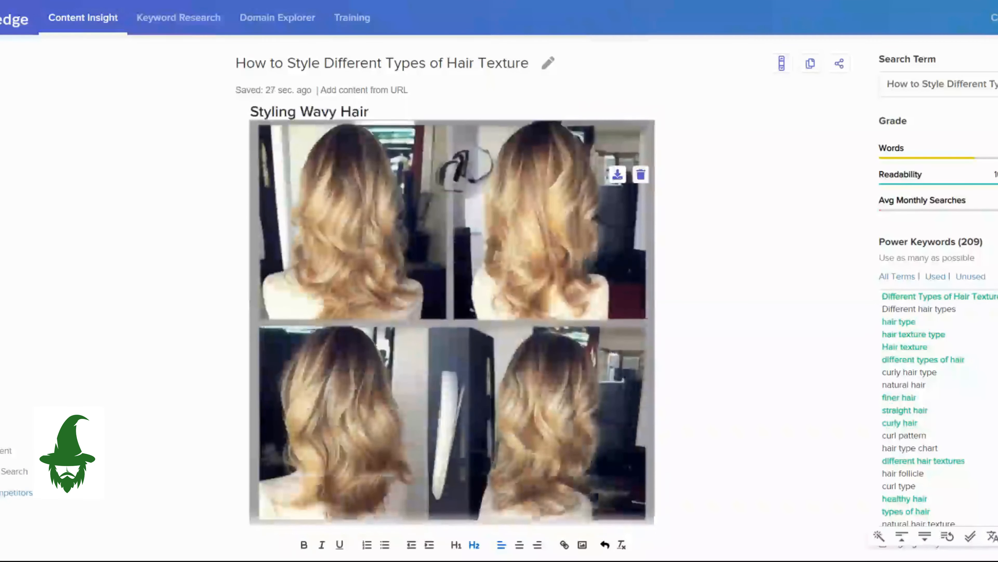
scroll(453, 315, "down", 6)
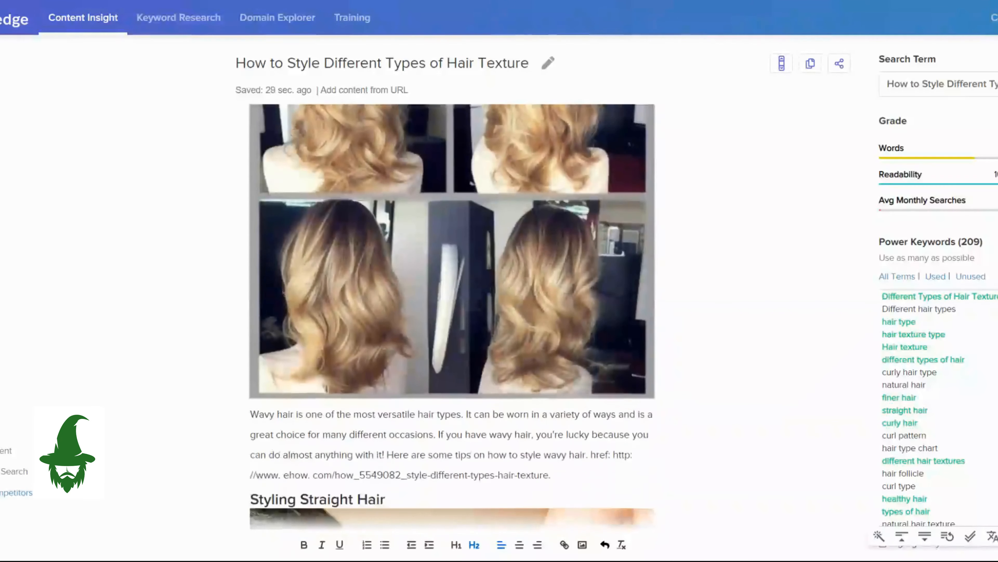
scroll(452, 315, "down", 2)
scroll(452, 315, "down", 3)
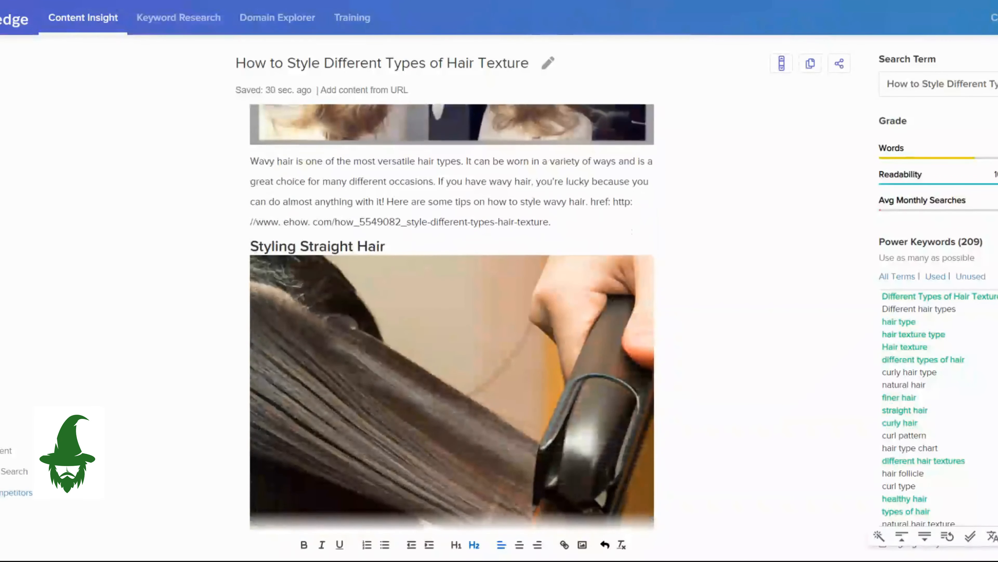
scroll(453, 315, "down", 2)
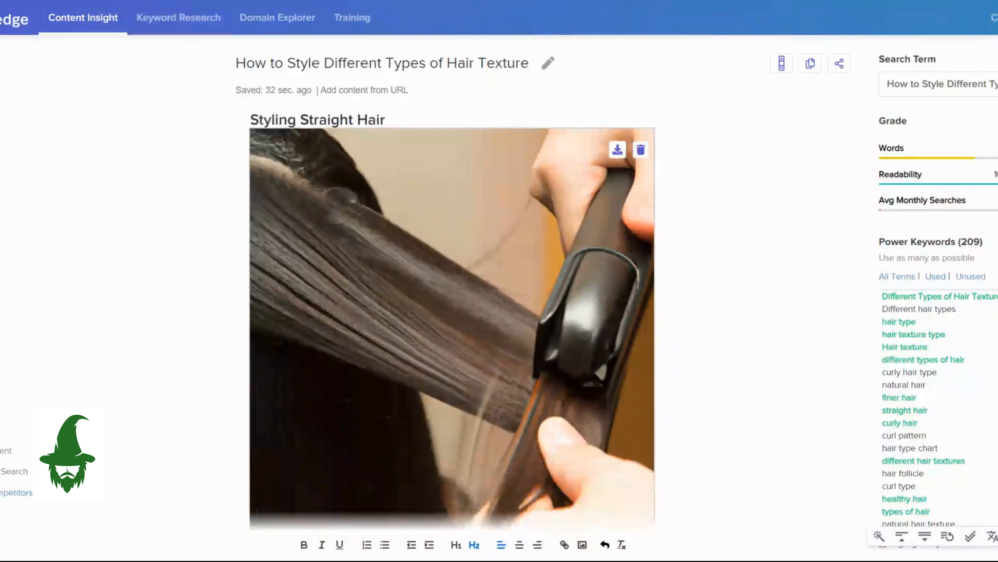
scroll(452, 314, "down", 2)
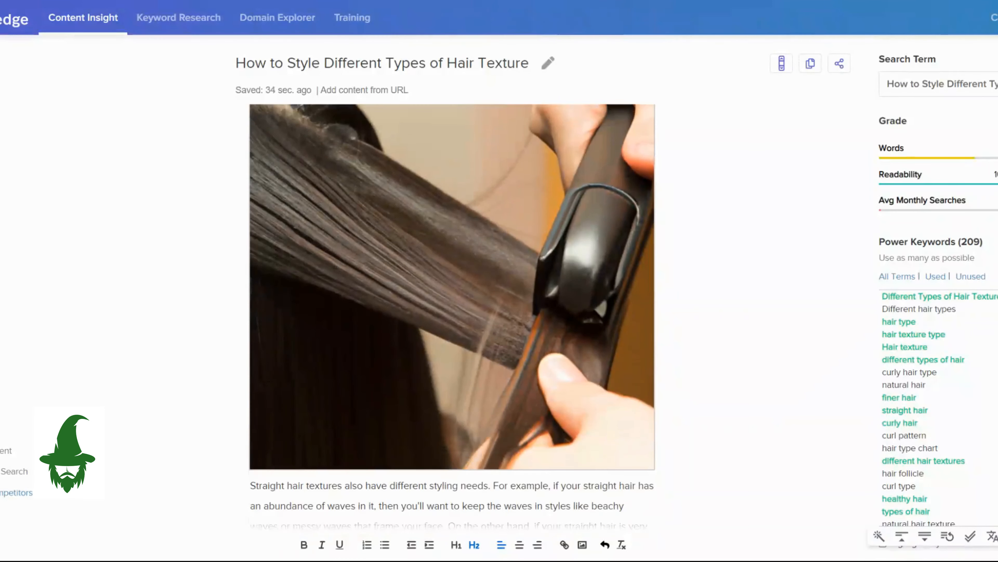
scroll(452, 314, "down", 6)
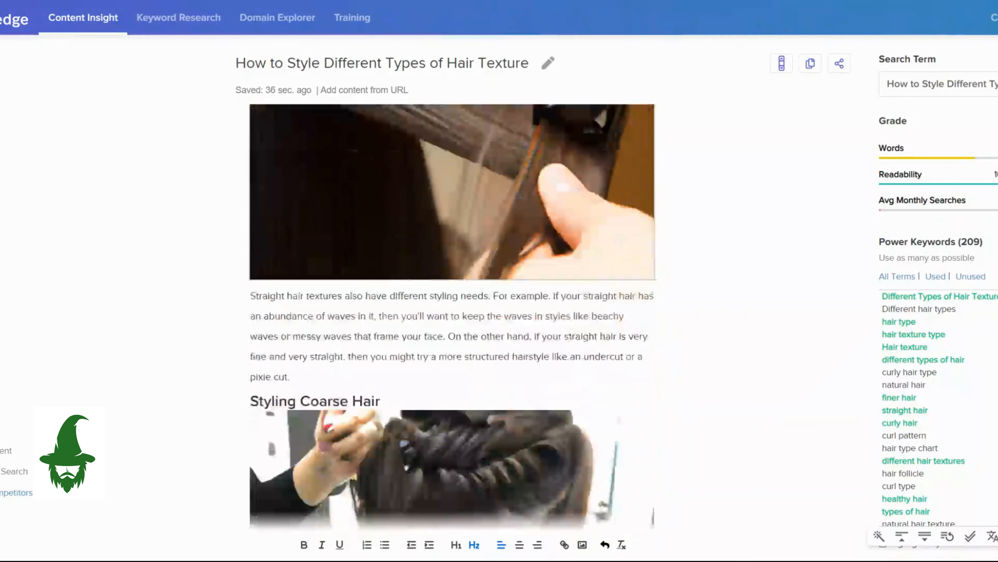
scroll(452, 315, "down", 5)
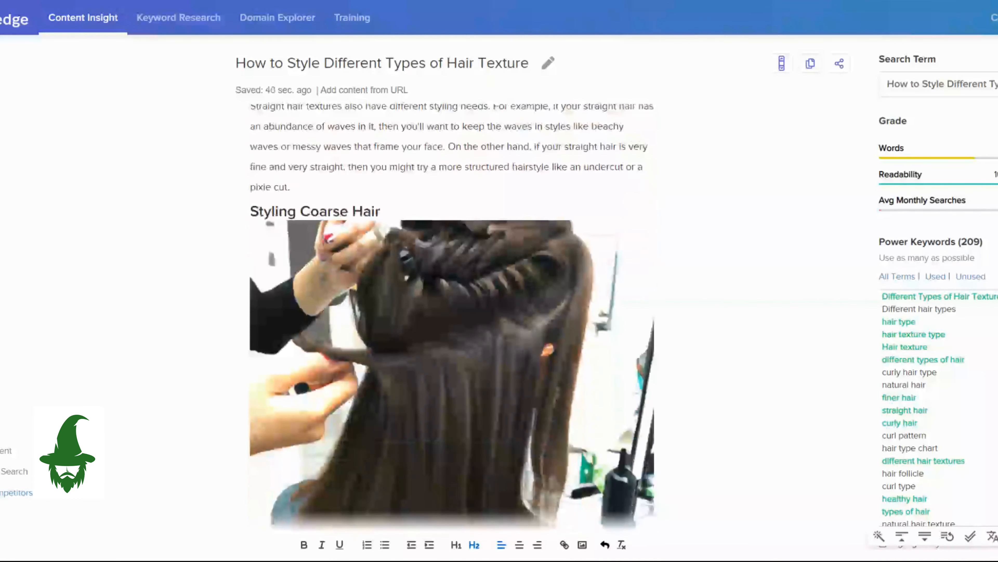
scroll(452, 315, "down", 2)
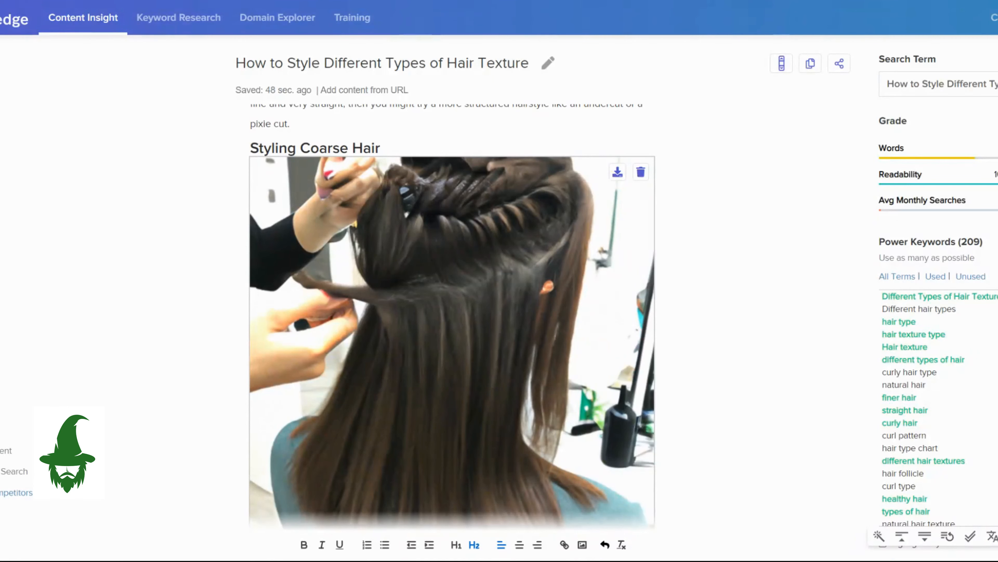
scroll(452, 314, "down", 9)
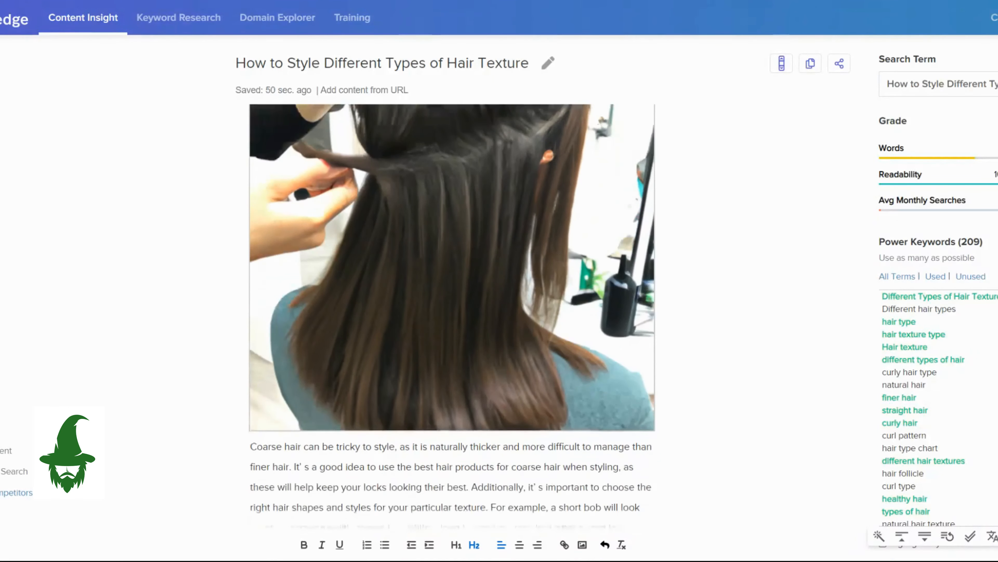
scroll(452, 314, "down", 10)
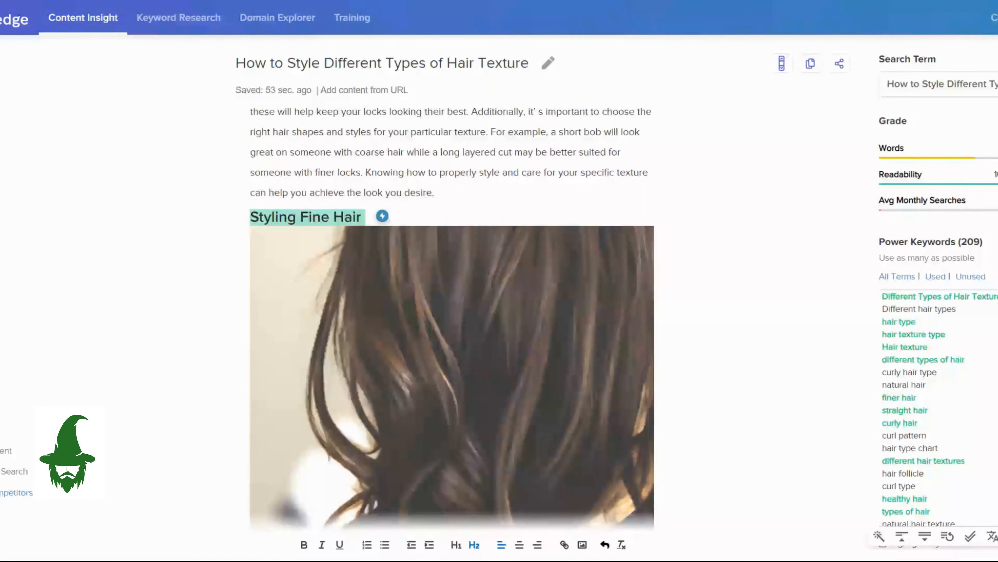
scroll(452, 315, "down", 1)
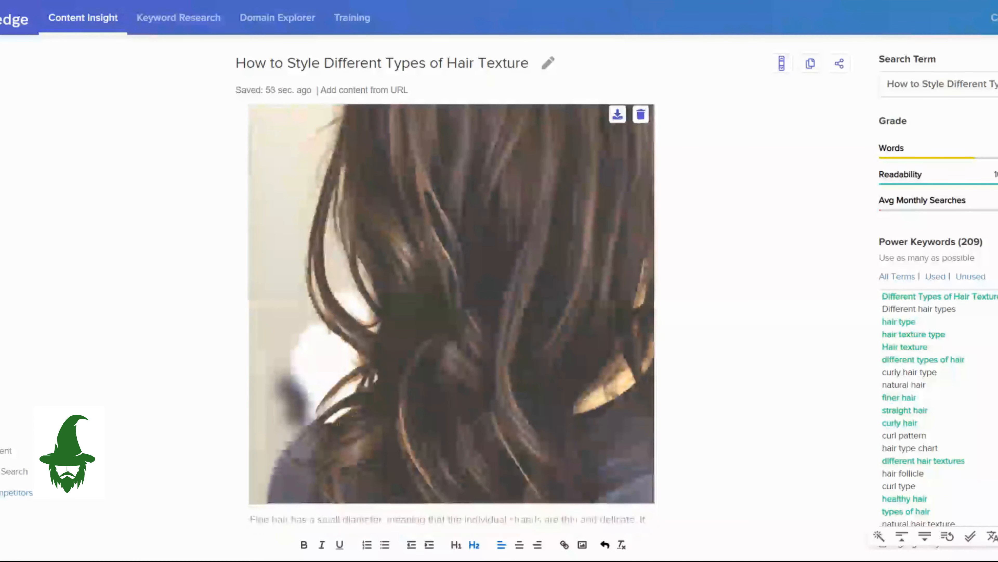
scroll(452, 314, "down", 9)
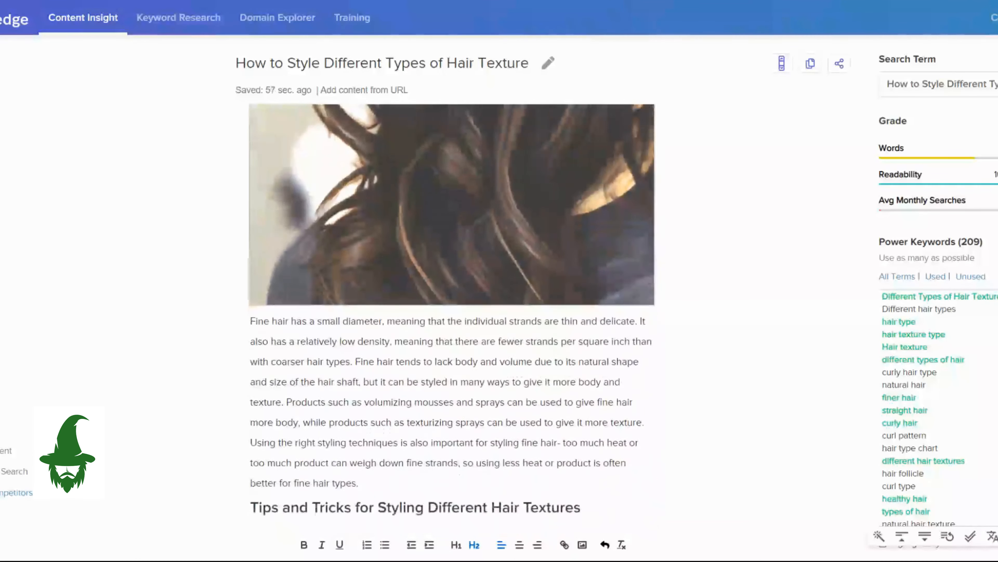